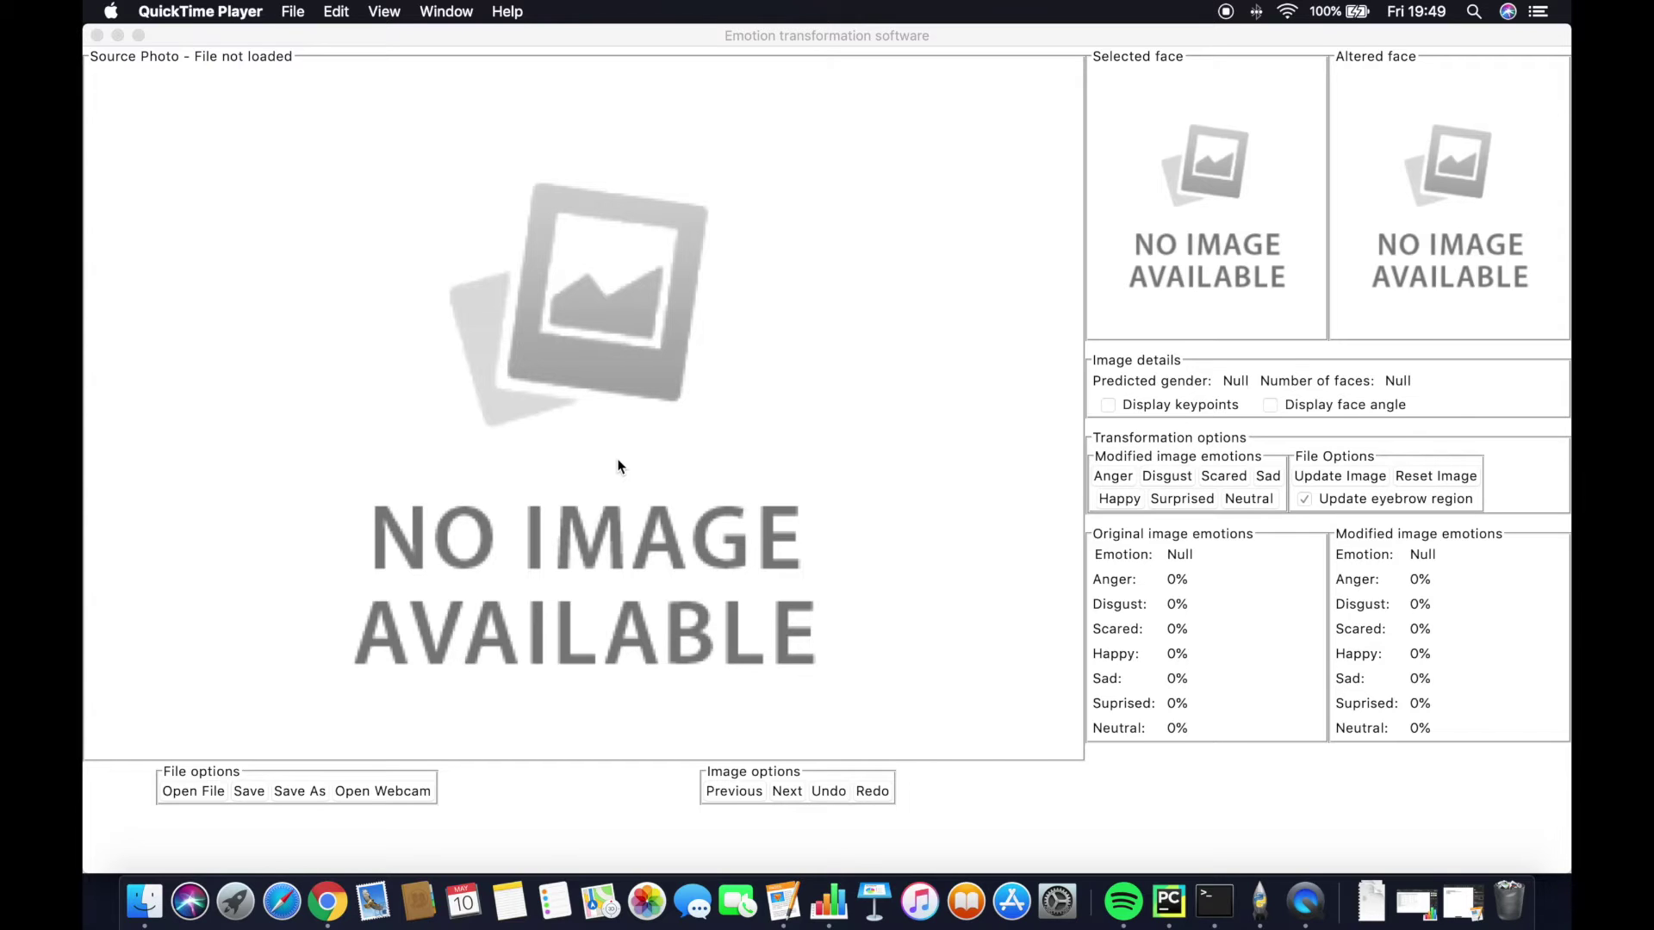
- Review the available file, main-image, sub-image and webcam commands and the keypoint display option
click(617, 466)
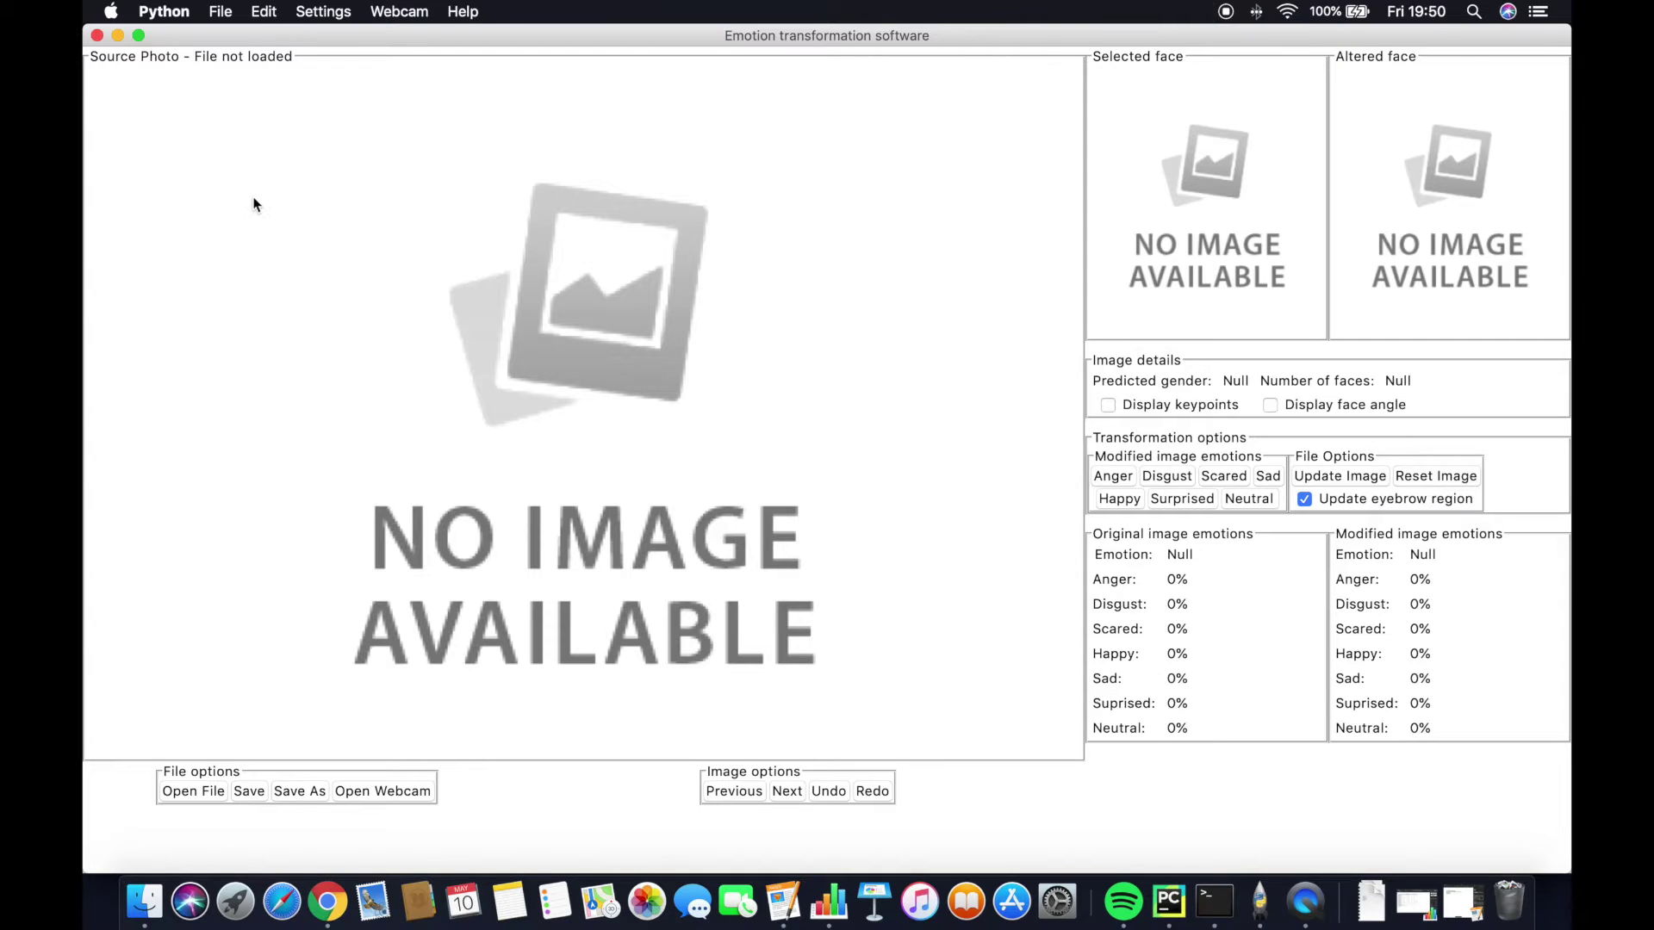
click(214, 11)
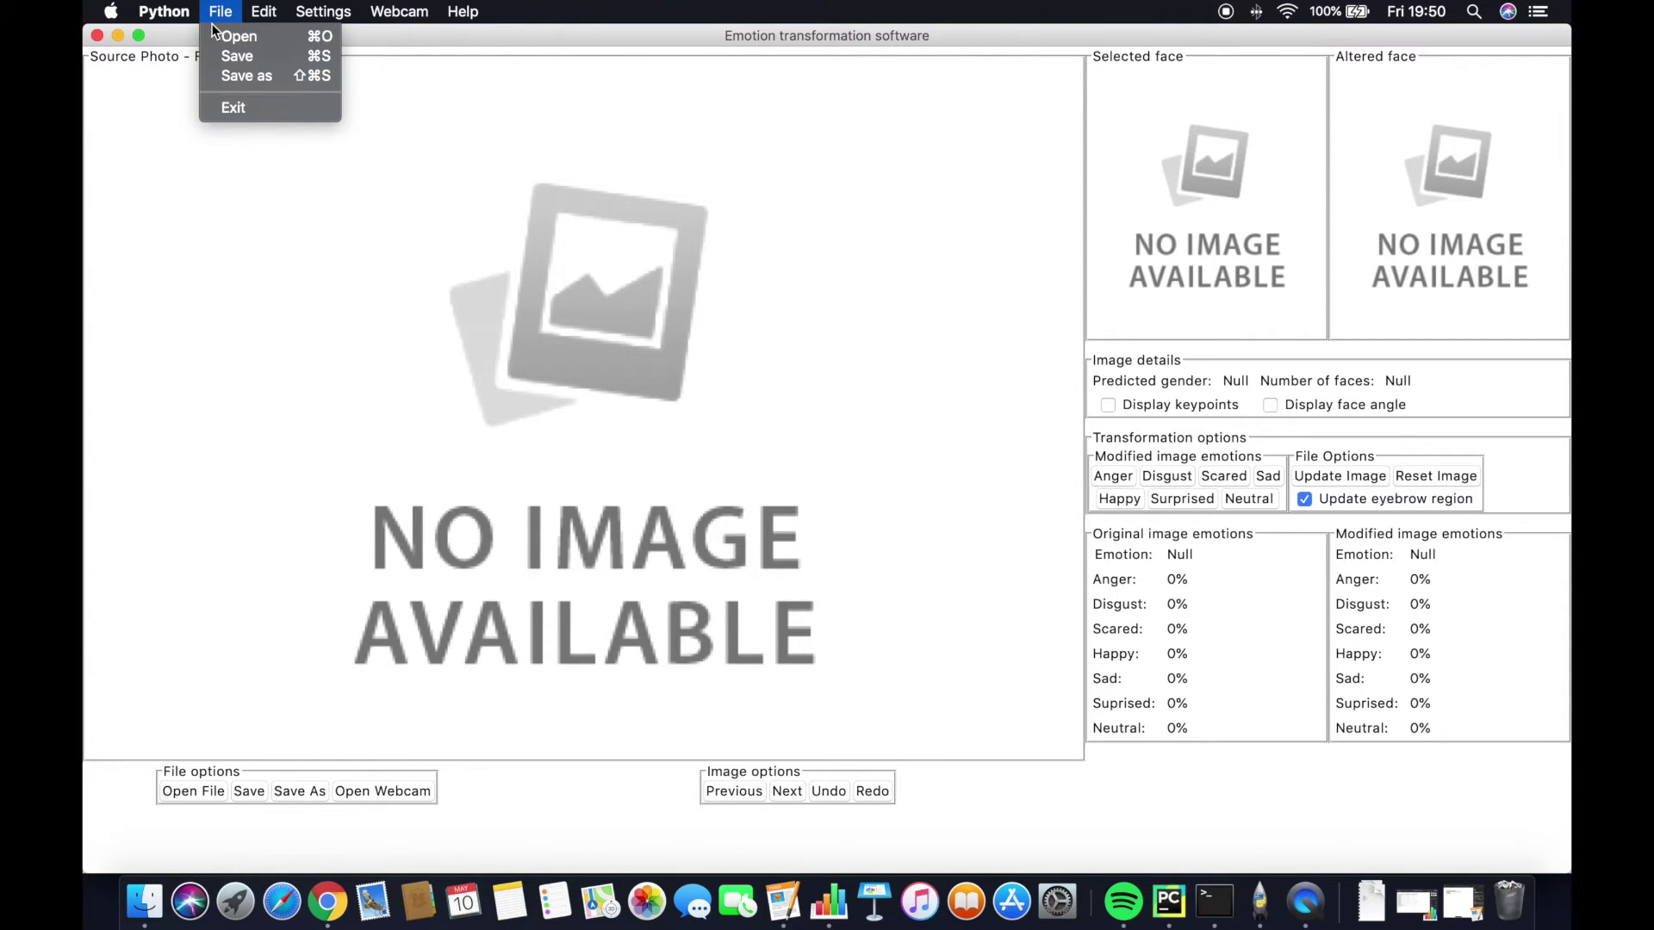
mouse_move(248, 7)
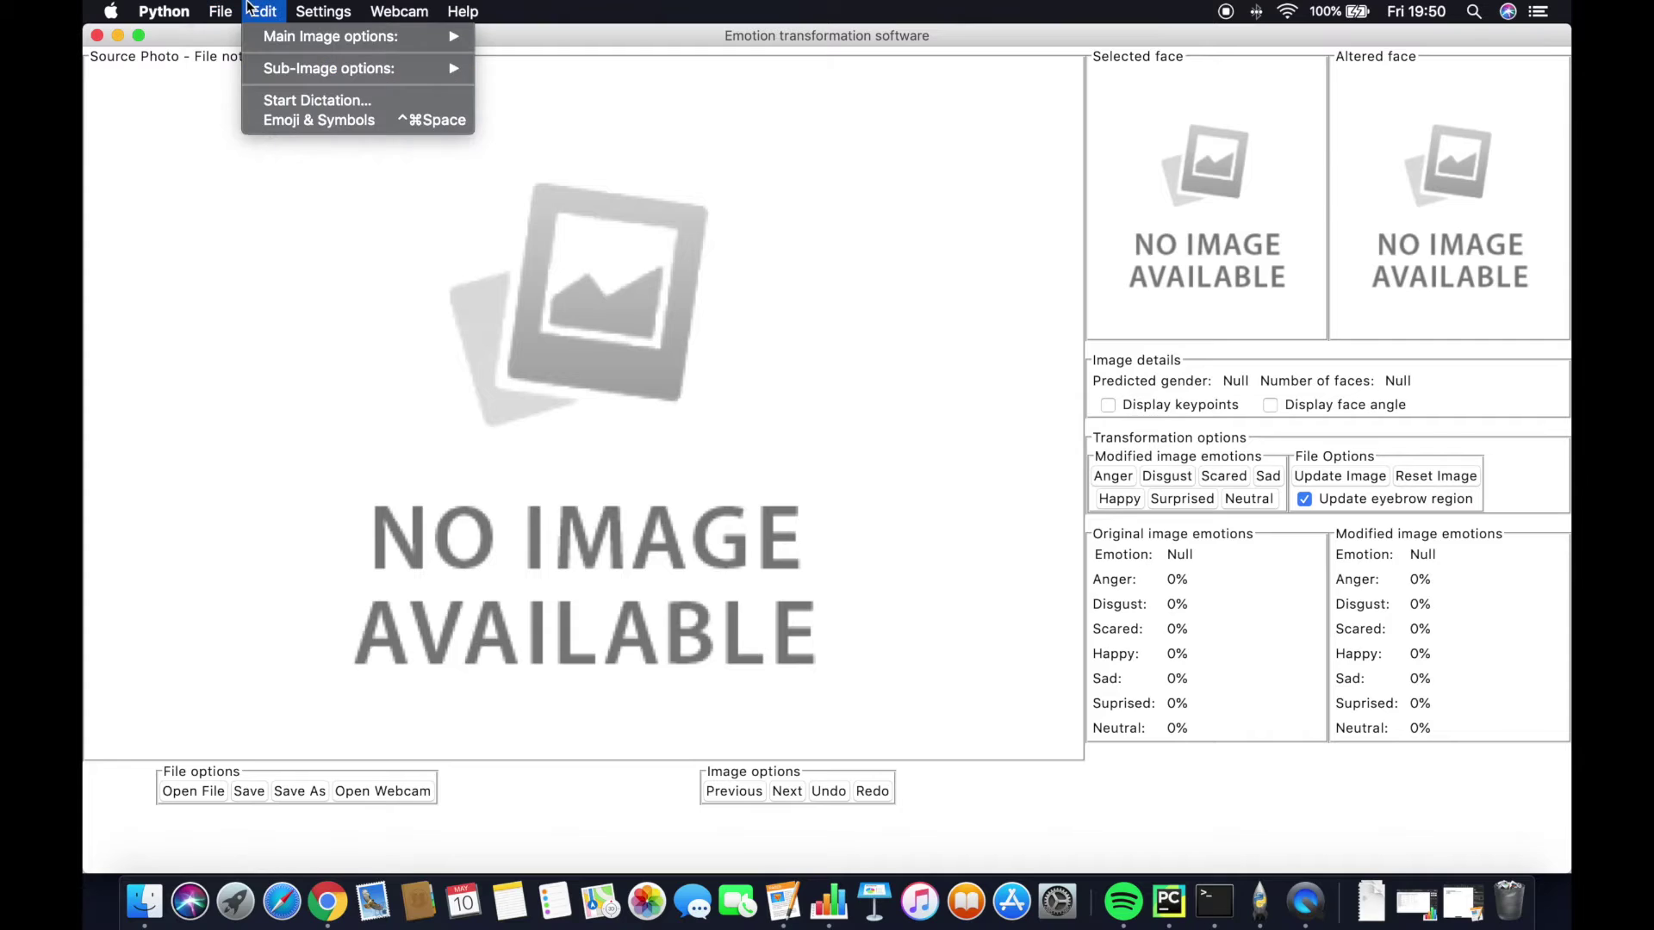
mouse_move(267, 36)
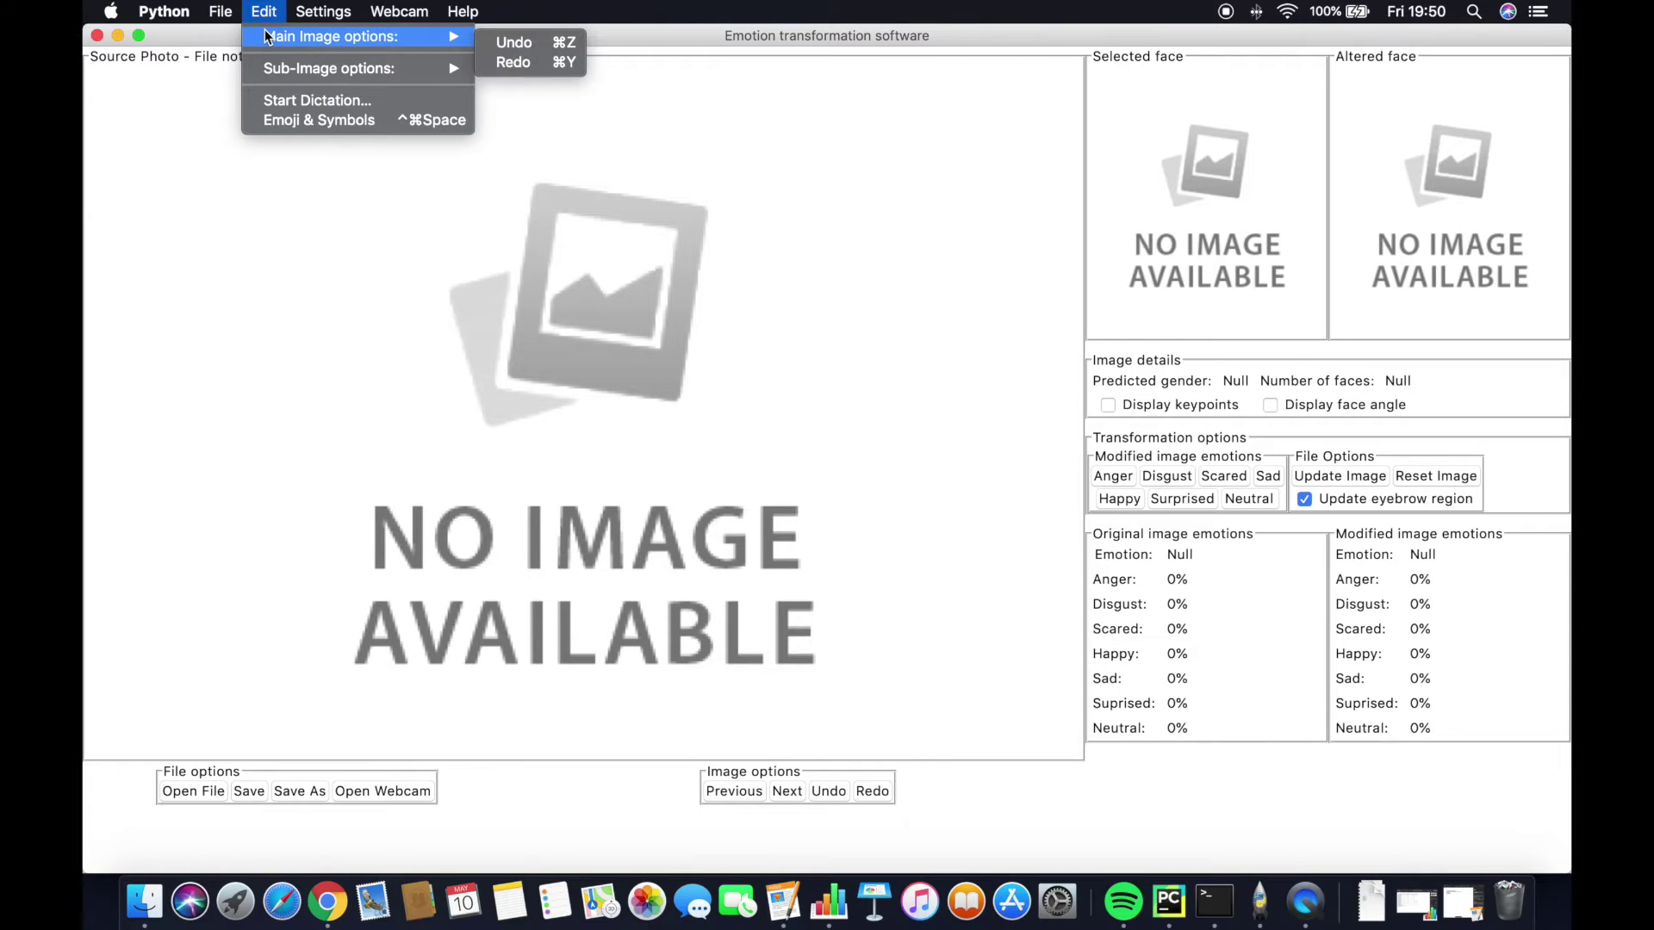
mouse_move(272, 69)
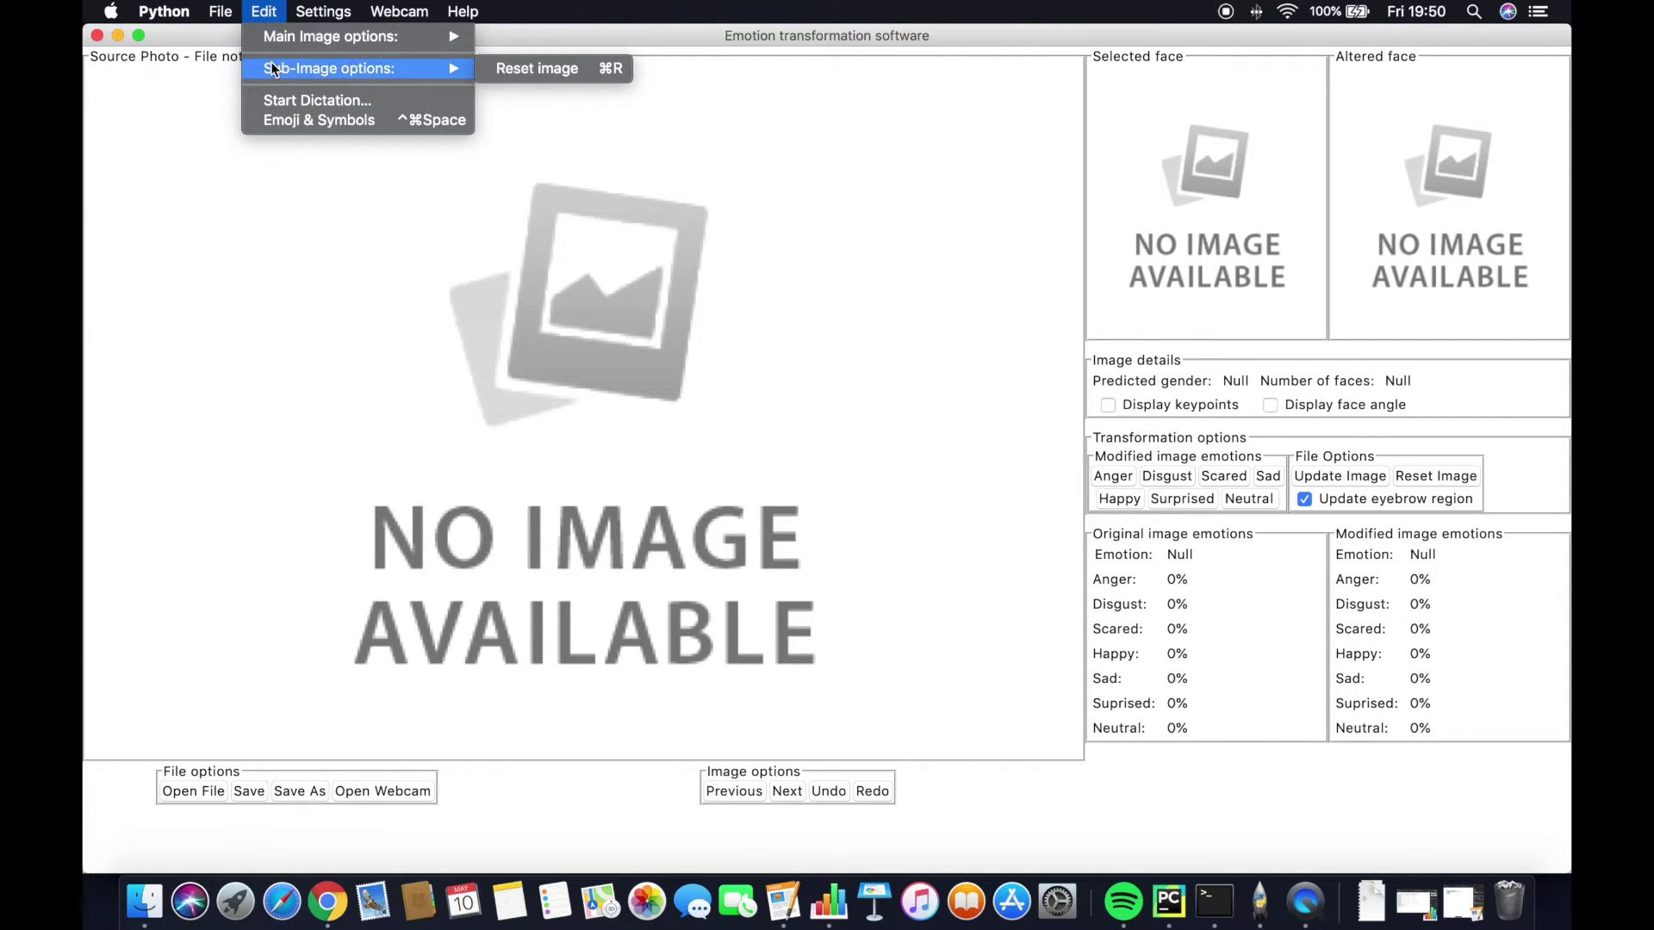
click(267, 9)
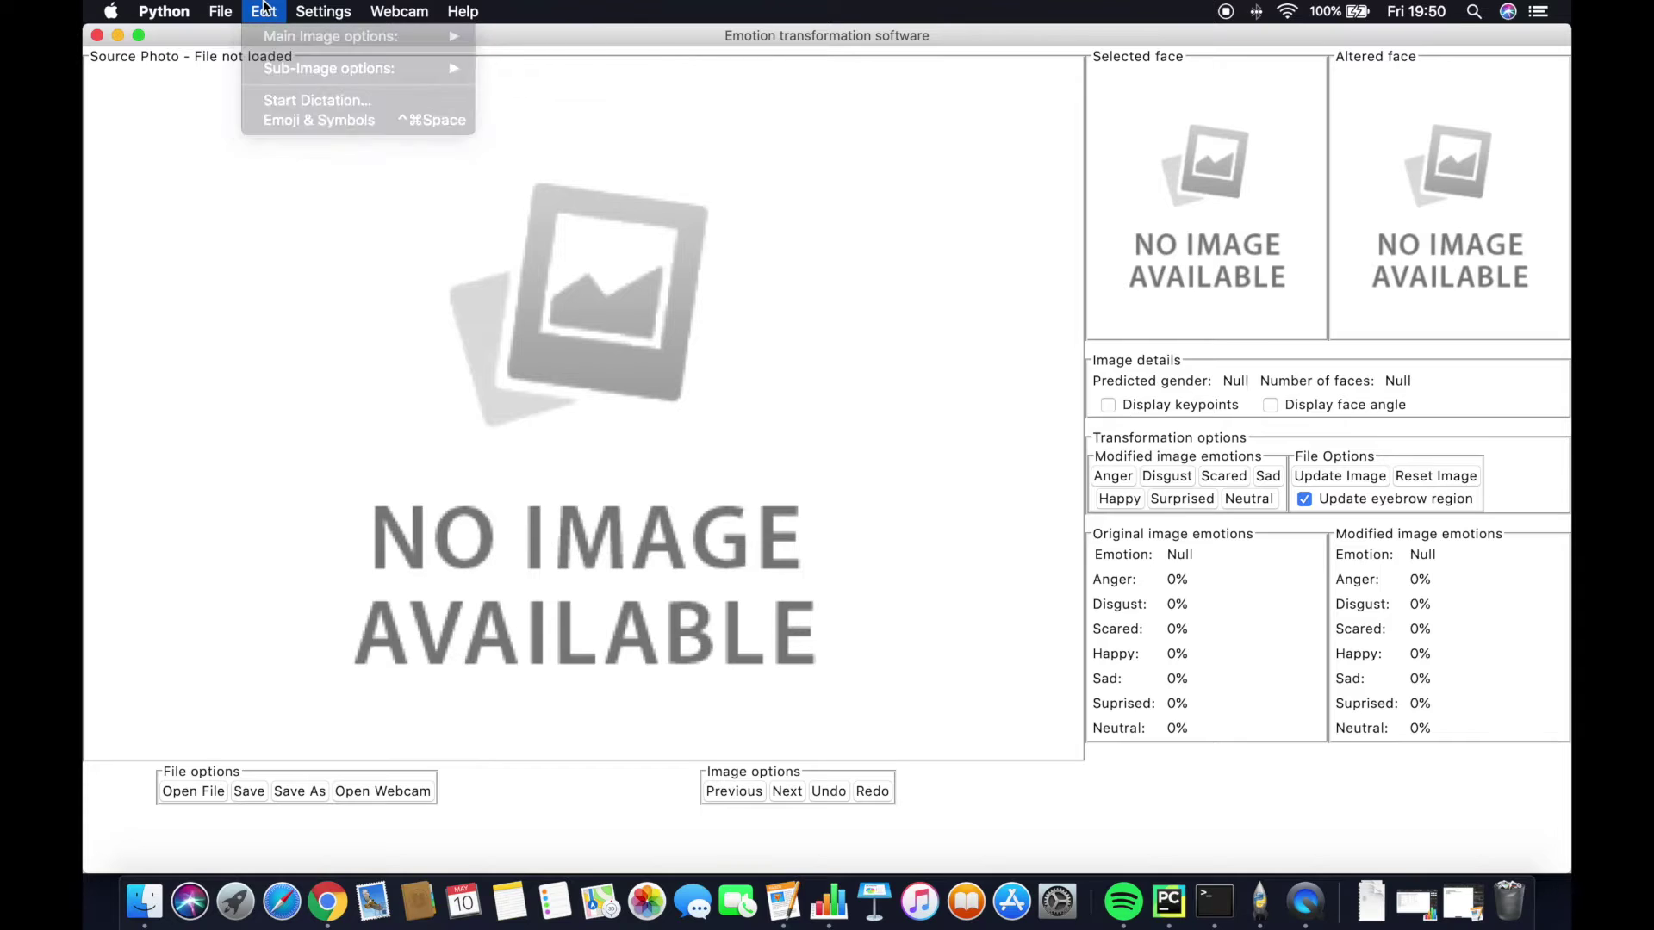
click(399, 8)
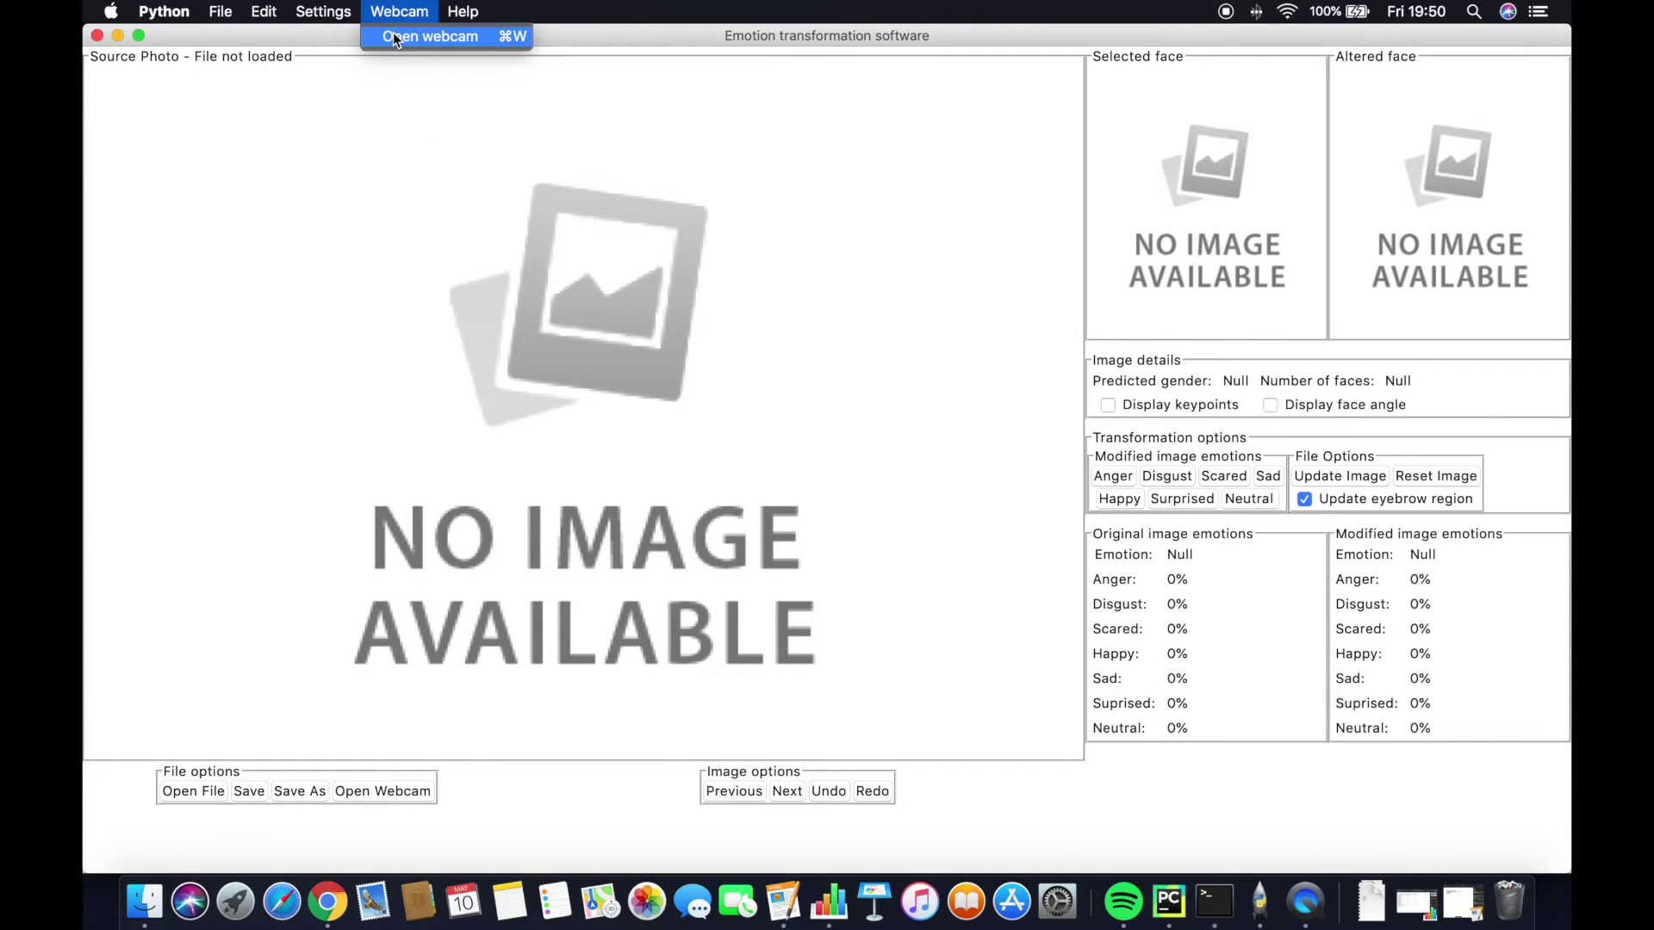
click(339, 16)
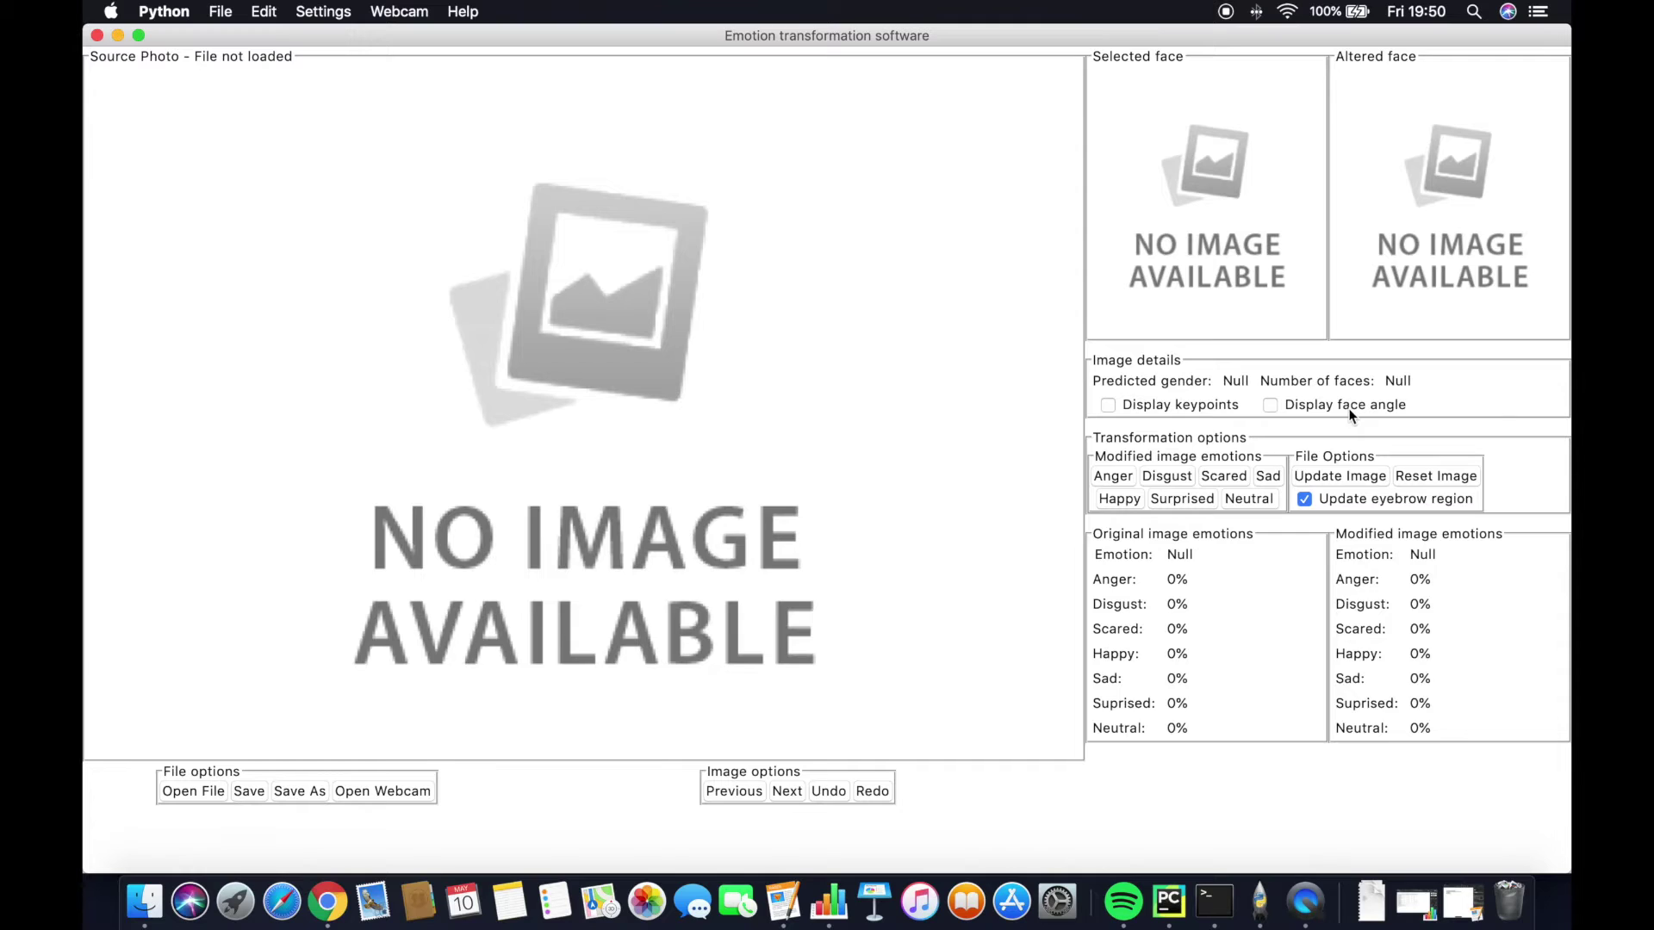
click(1163, 404)
click(1163, 406)
- Open the photo of three men in suits, 55738267_…888576_n.jpg, from the Desktop folder
click(216, 11)
click(226, 37)
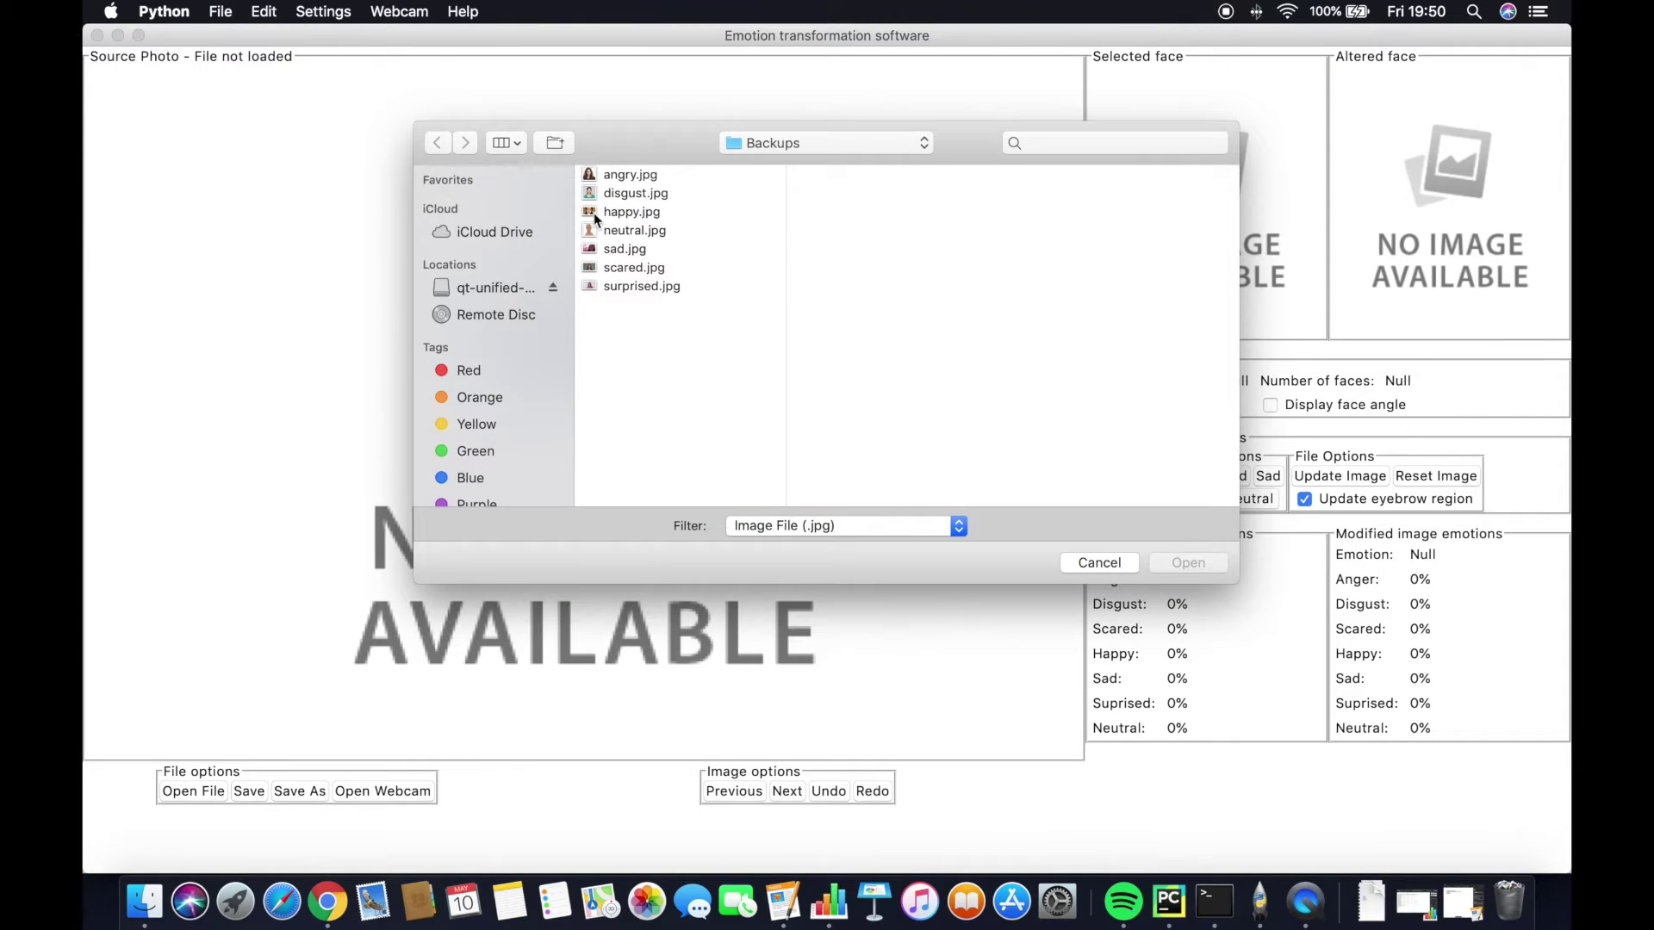
click(818, 147)
click(828, 188)
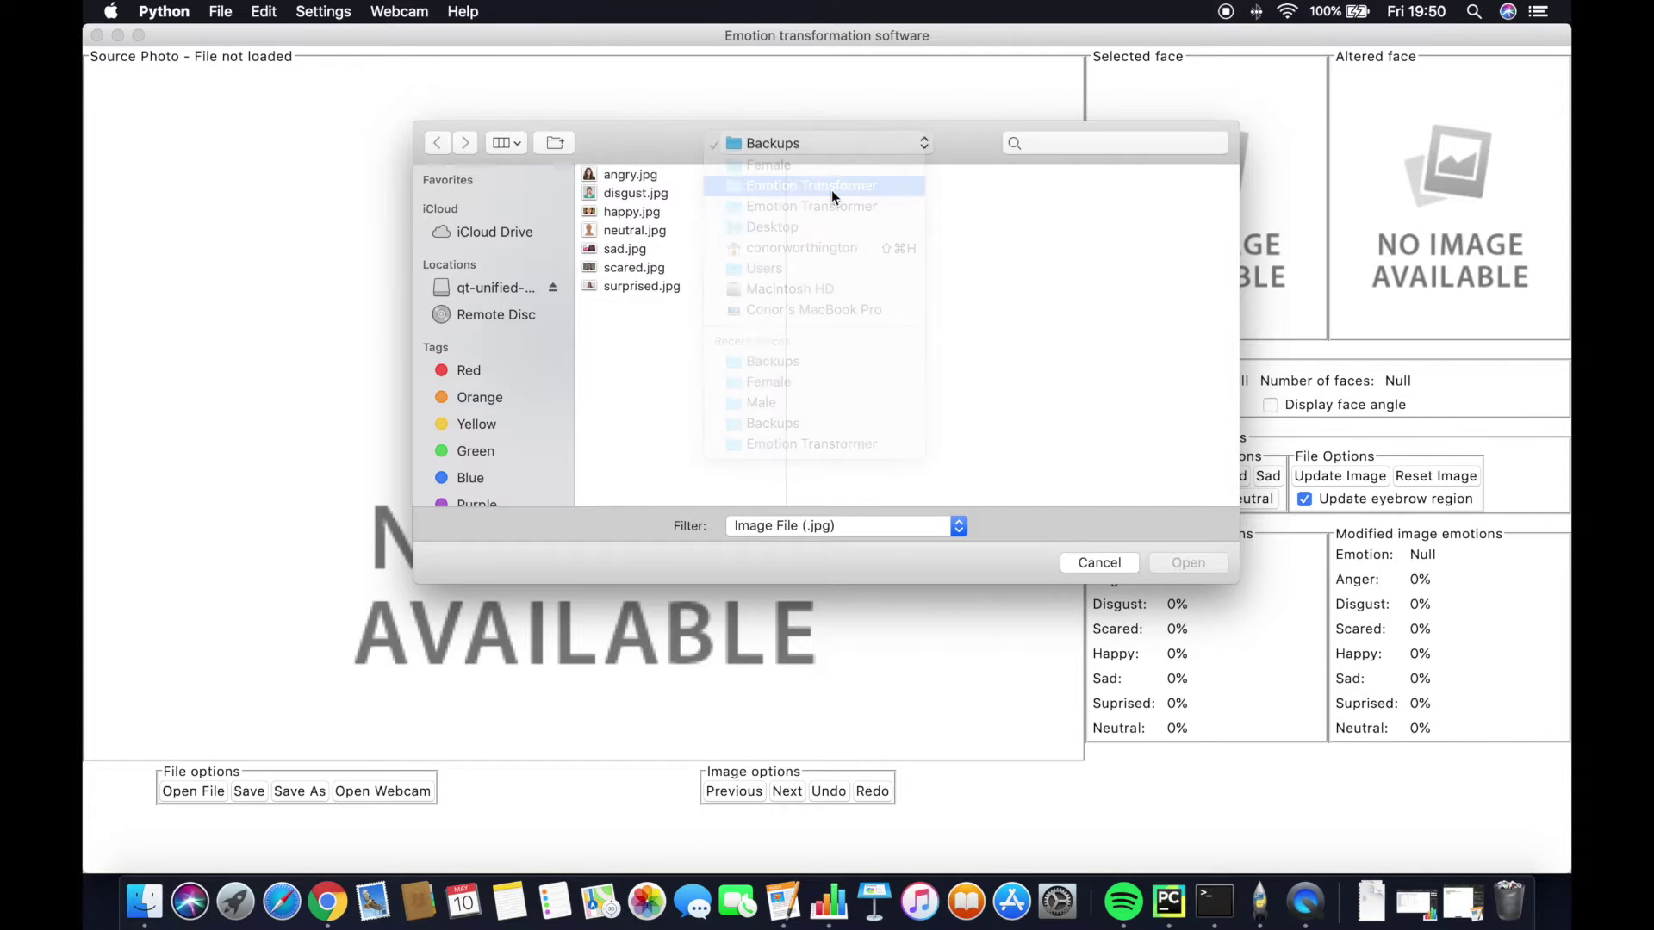
click(741, 273)
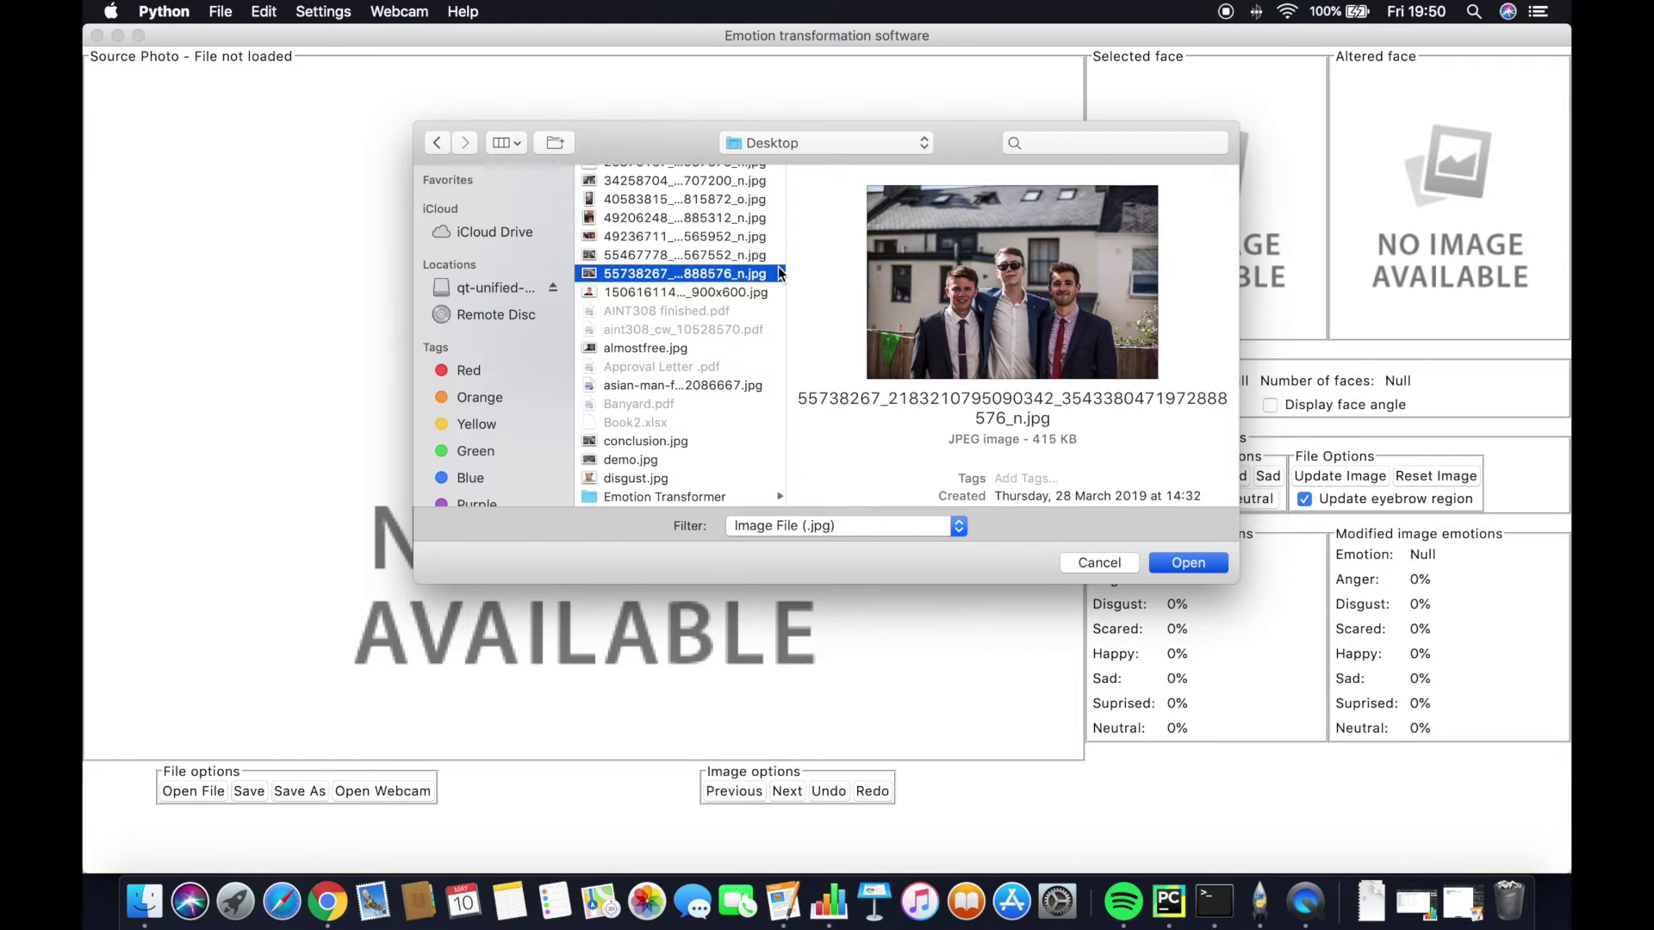
double_click(778, 273)
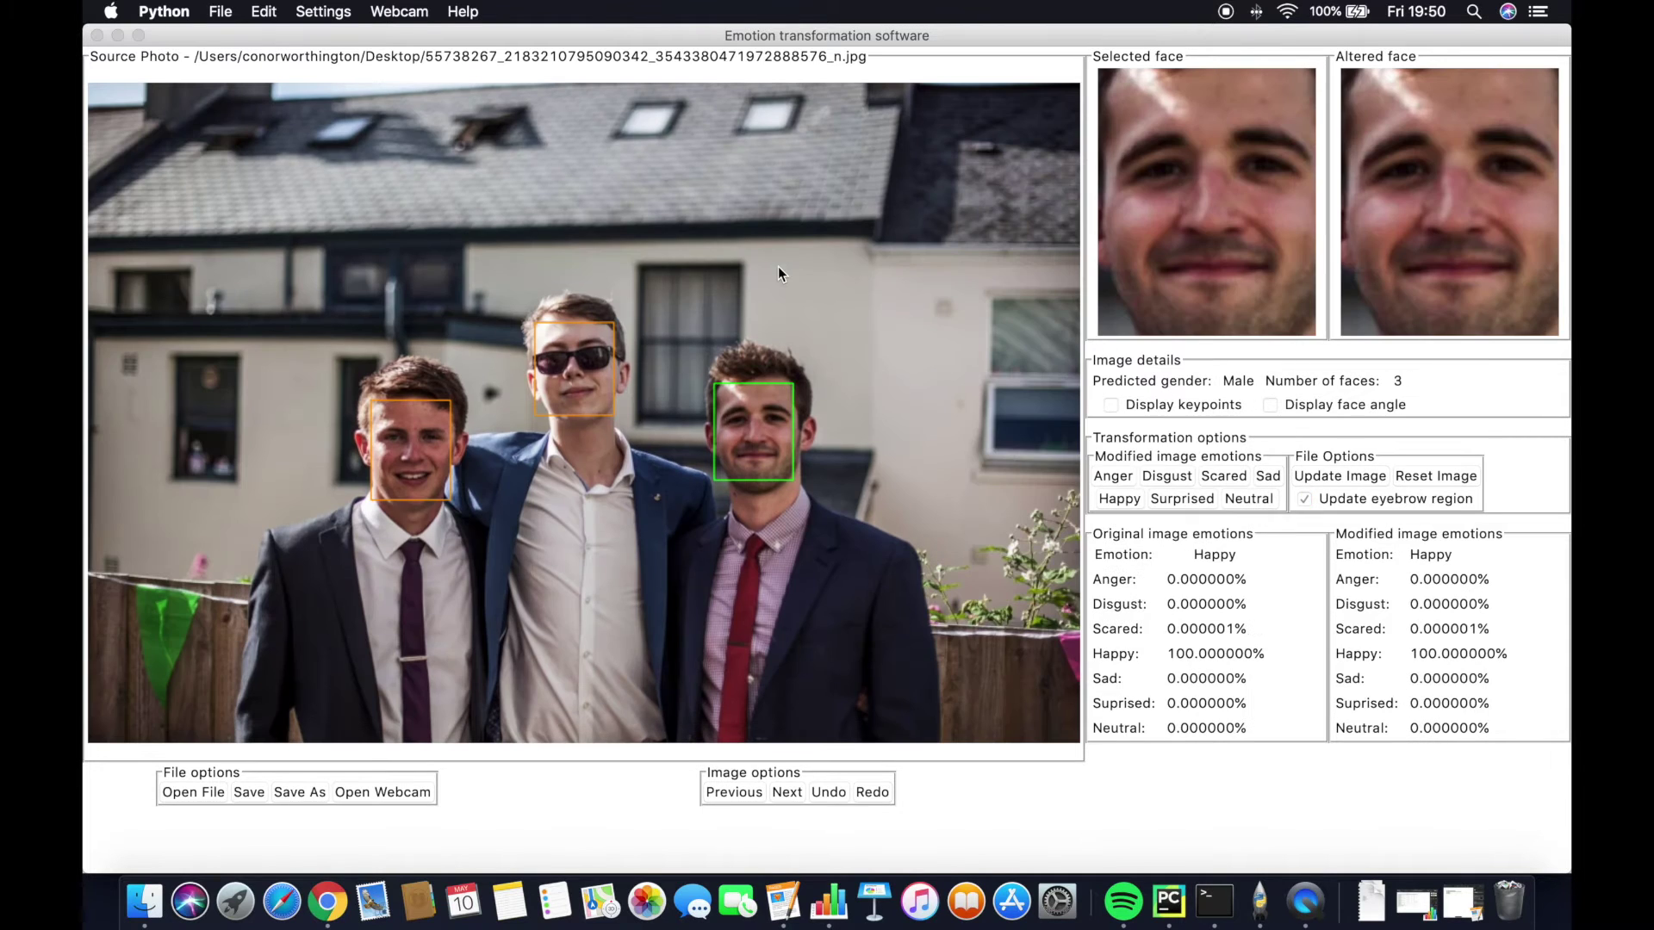
- Cycle through the three detected faces, with keypoints and face angle displayed on the selected face
click(788, 792)
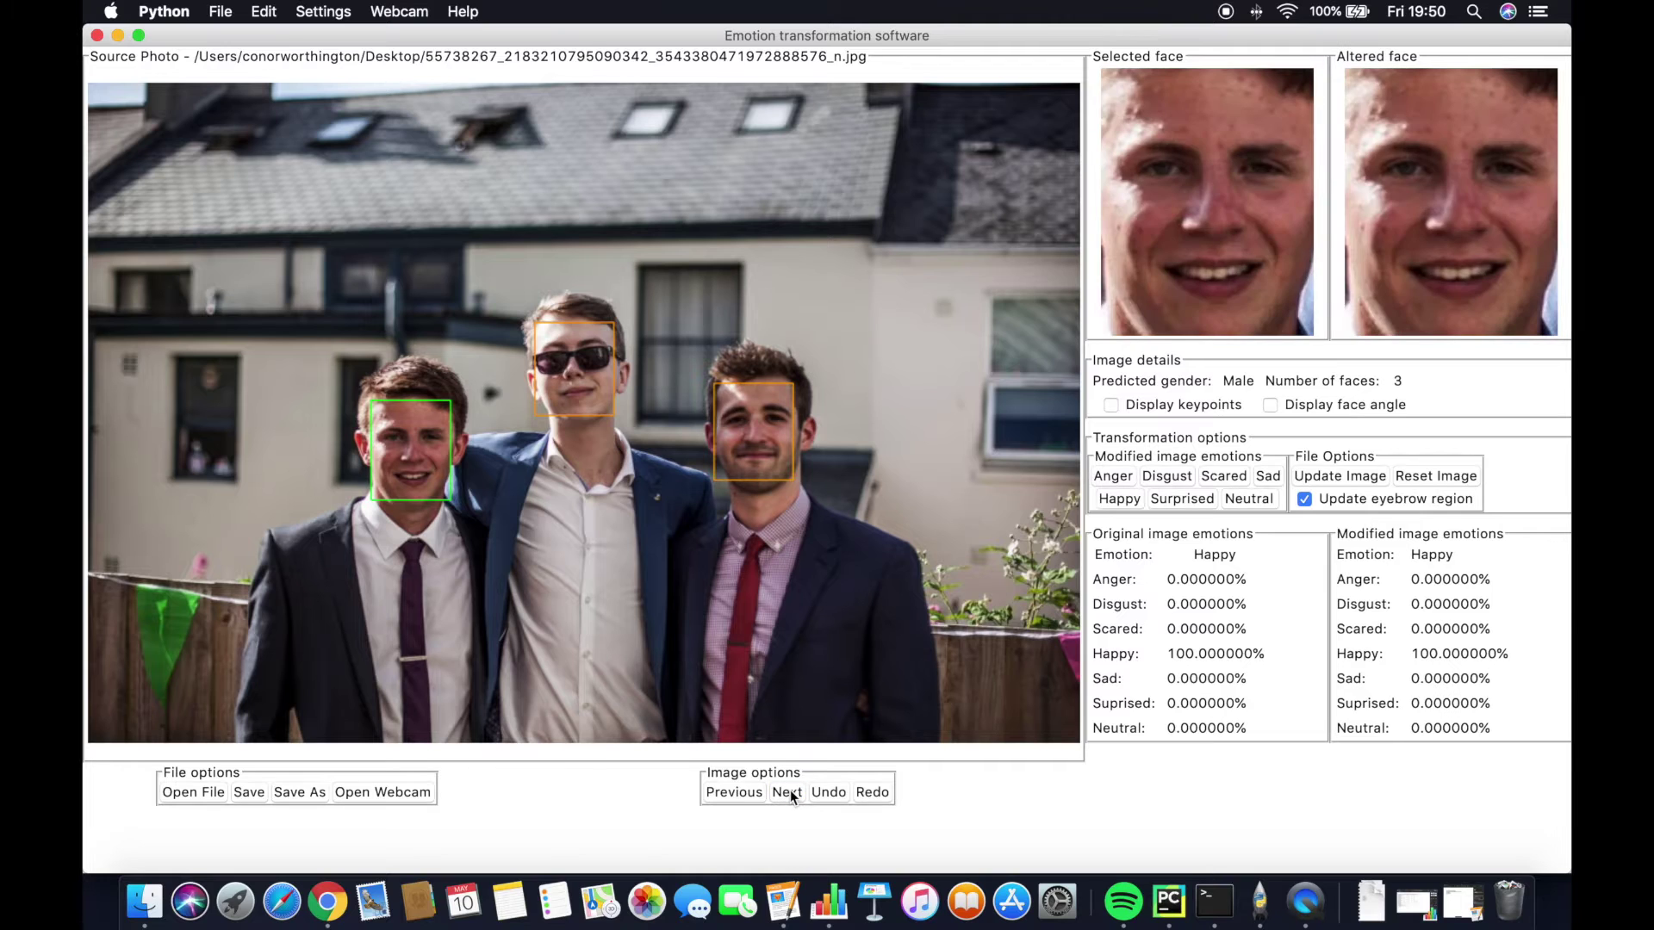
click(789, 793)
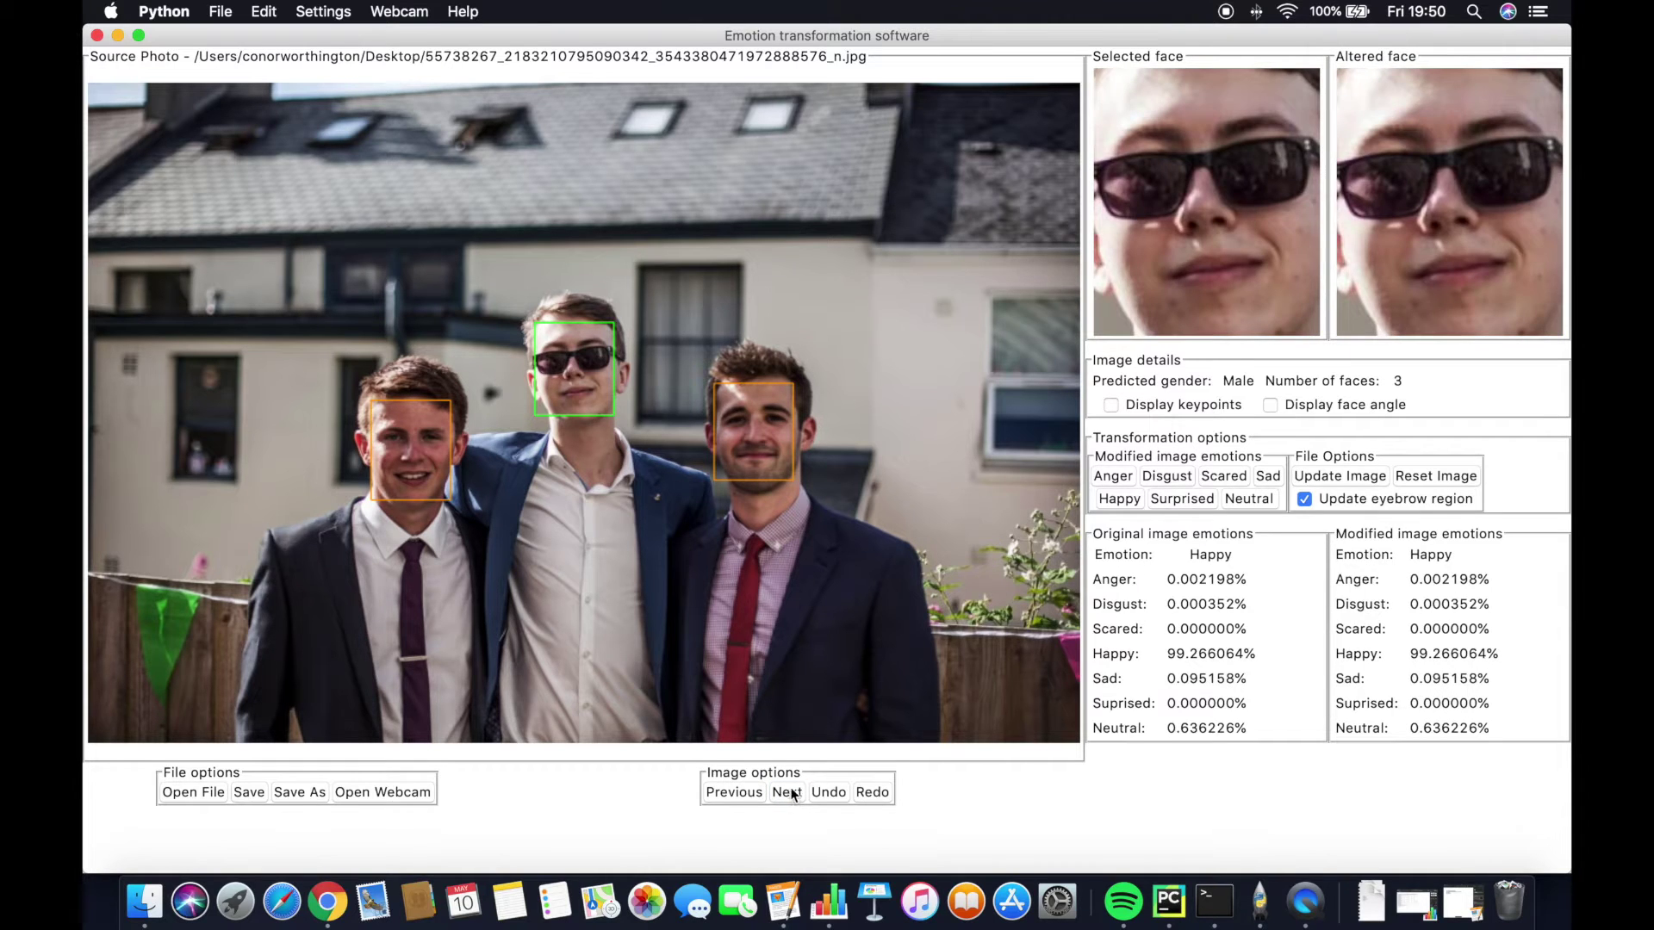
click(1218, 405)
click(1316, 410)
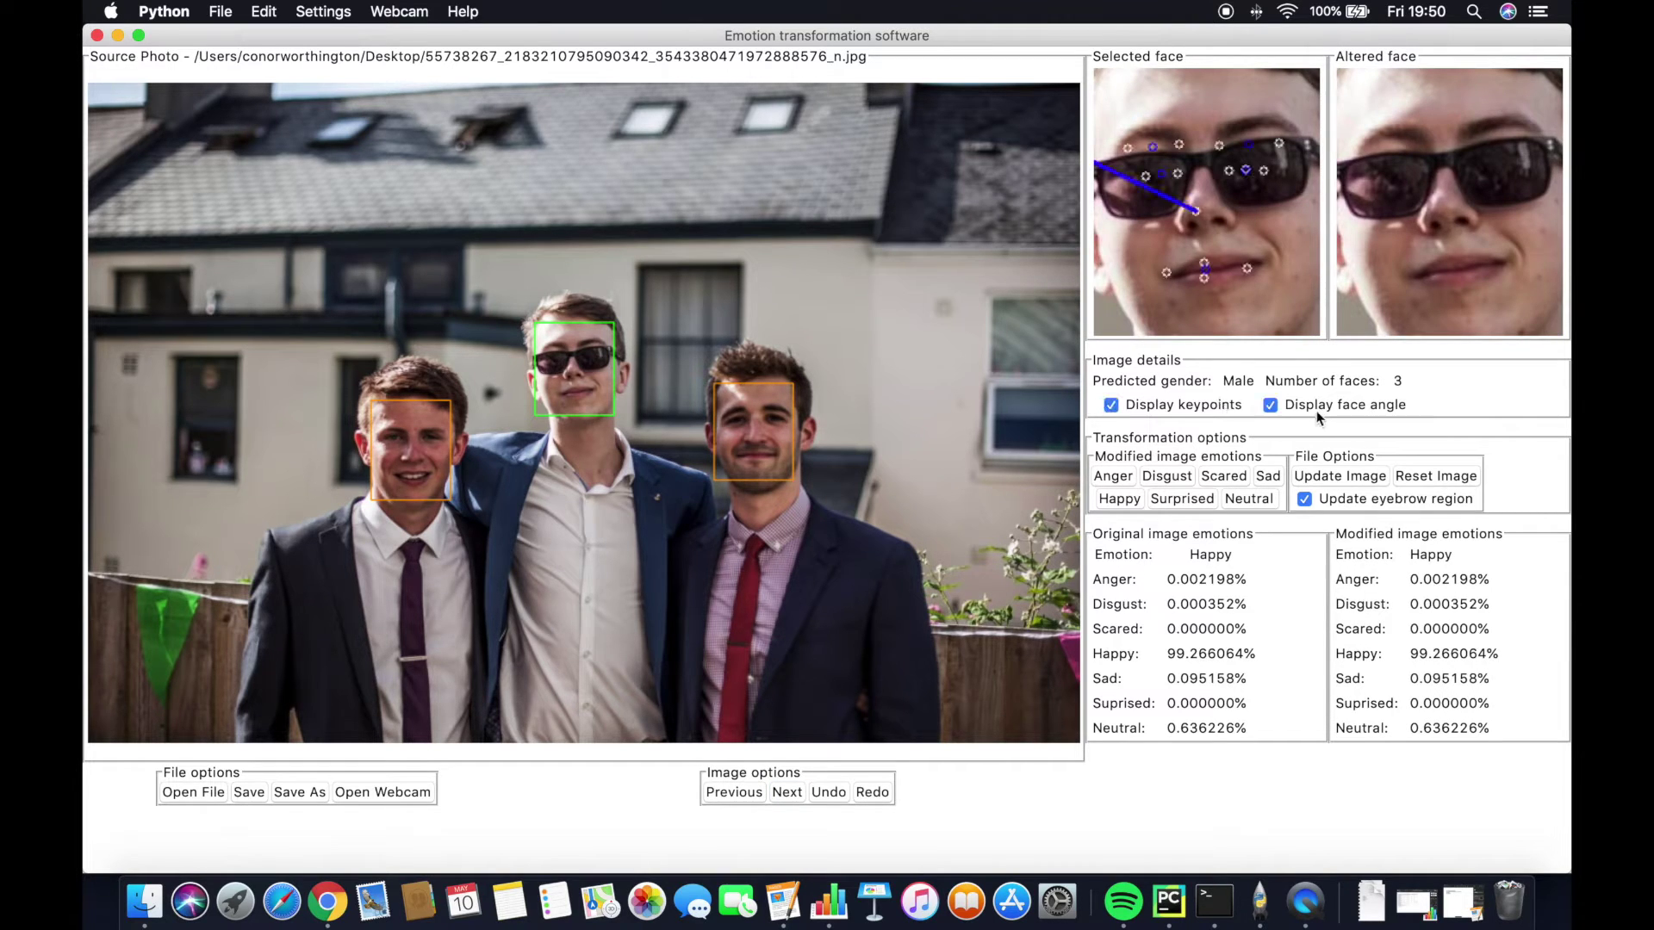
click(787, 792)
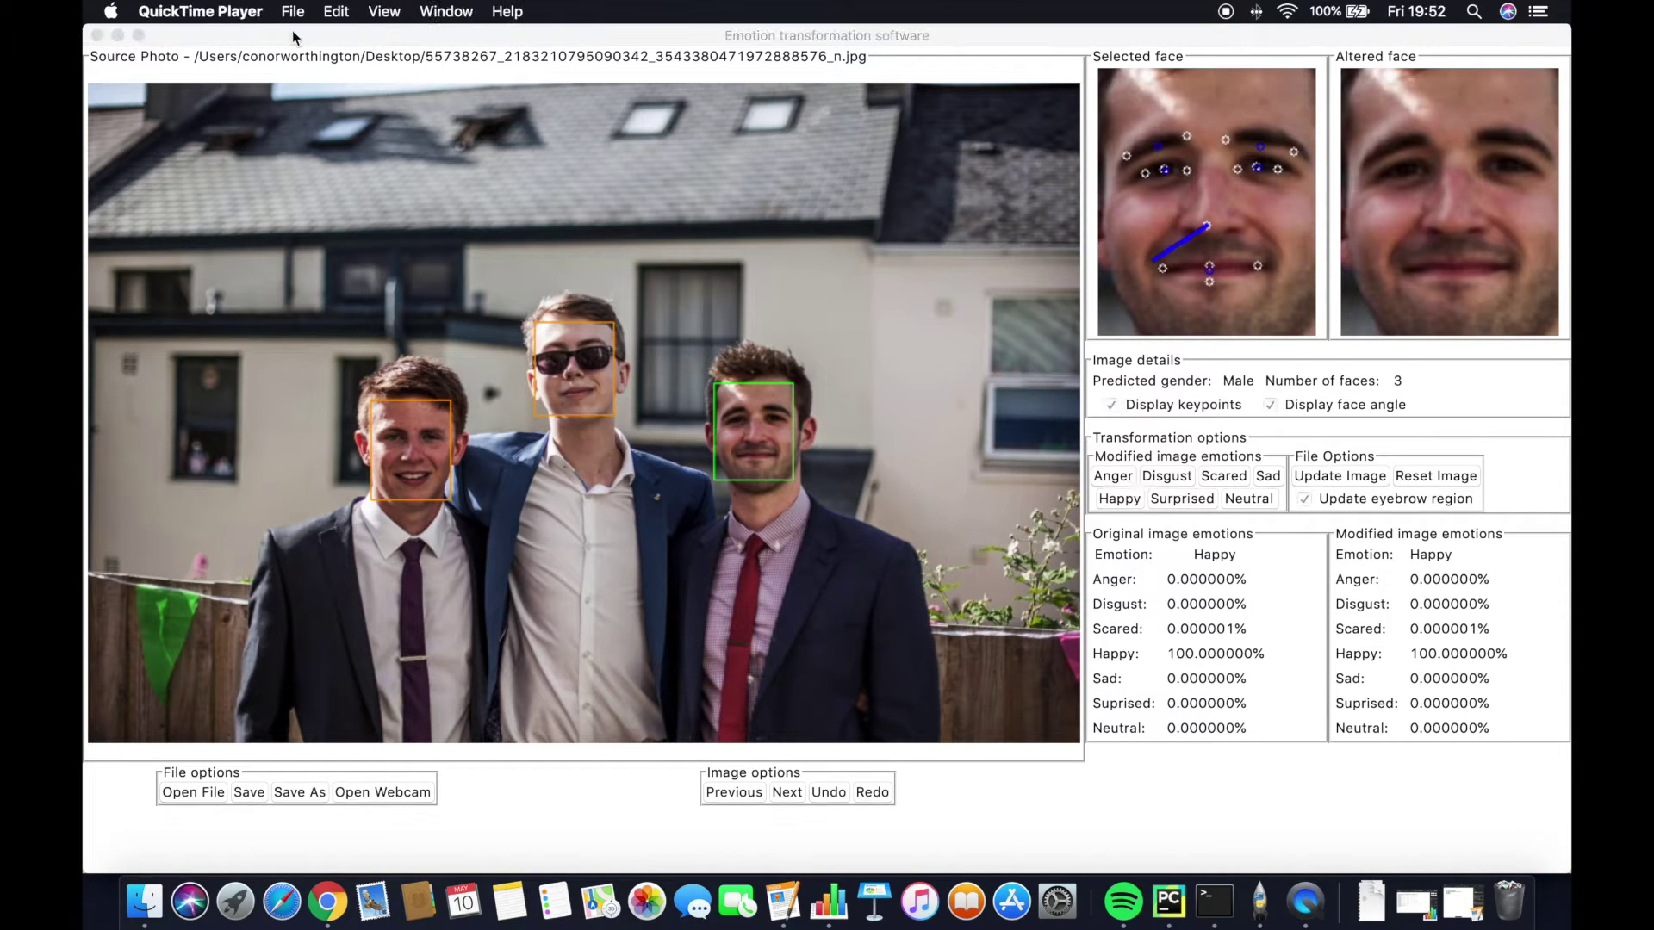
- Open the selfie of two people, 40583815_…815872_o.jpg, from the Desktop folder
click(410, 178)
click(221, 12)
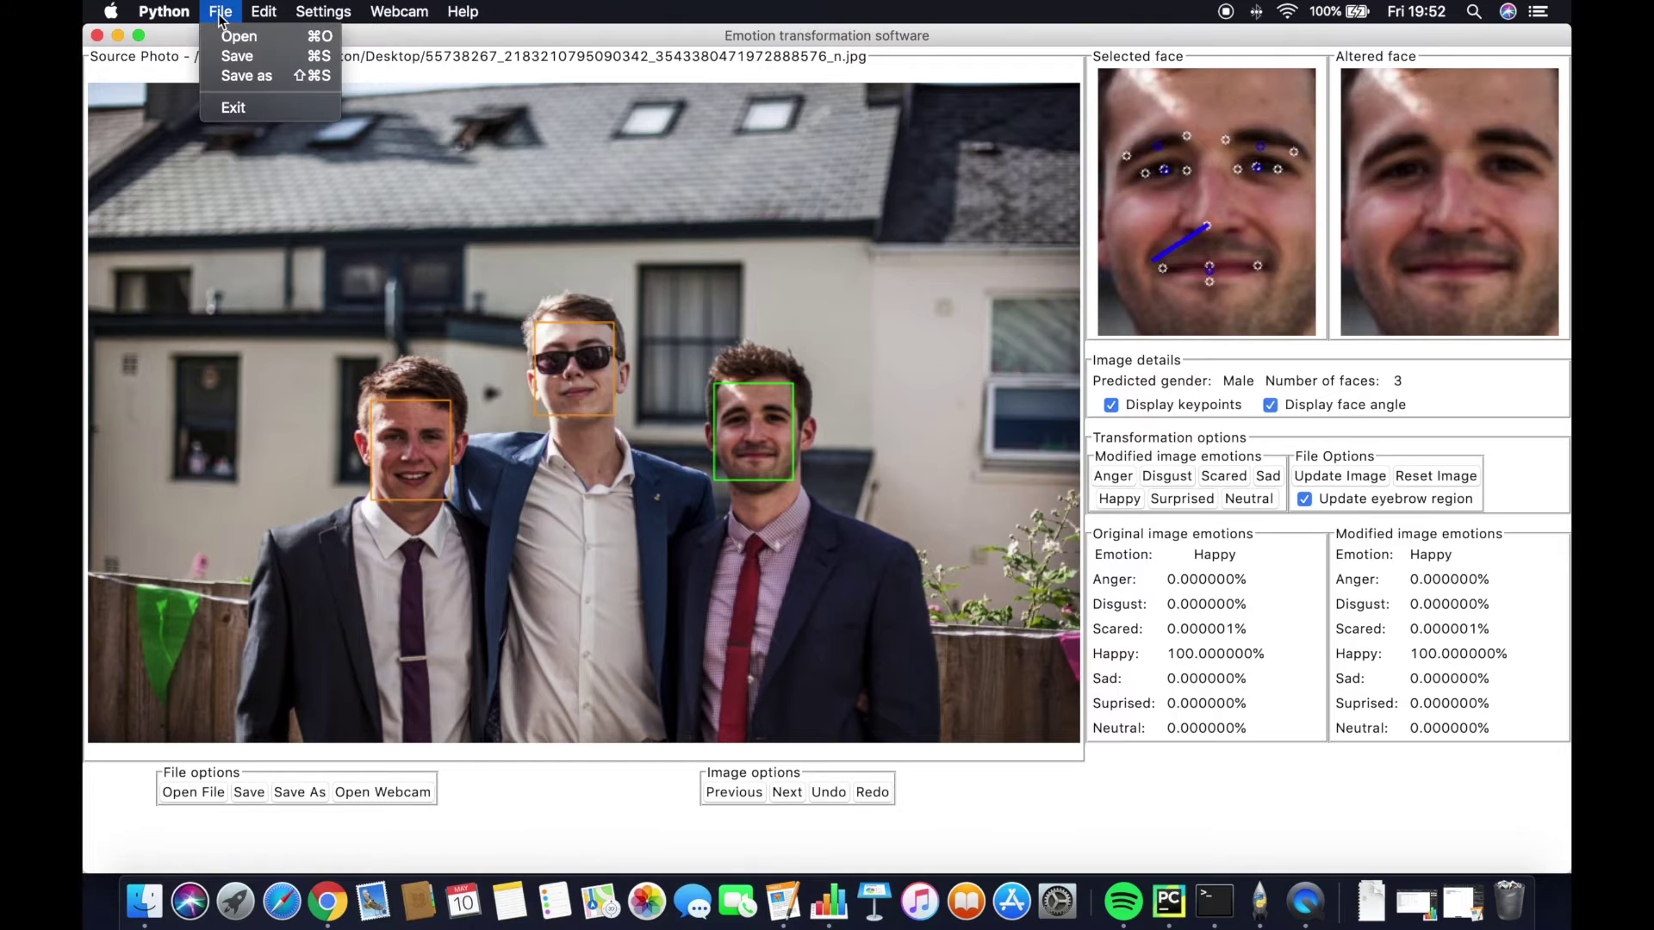
click(228, 35)
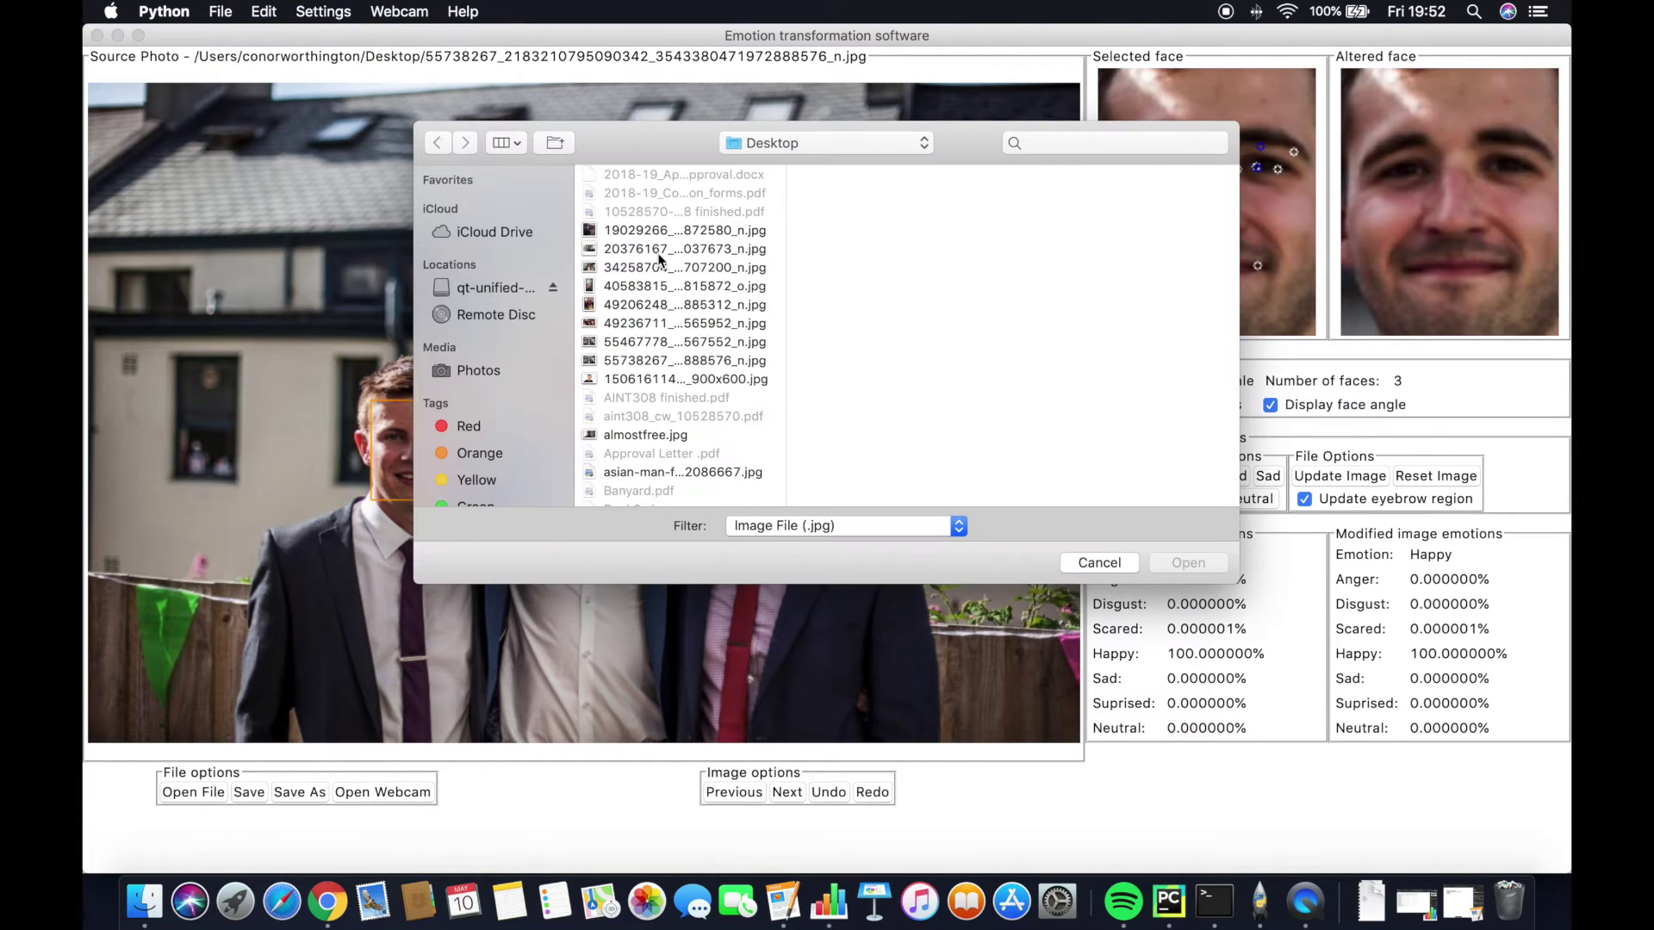
click(680, 285)
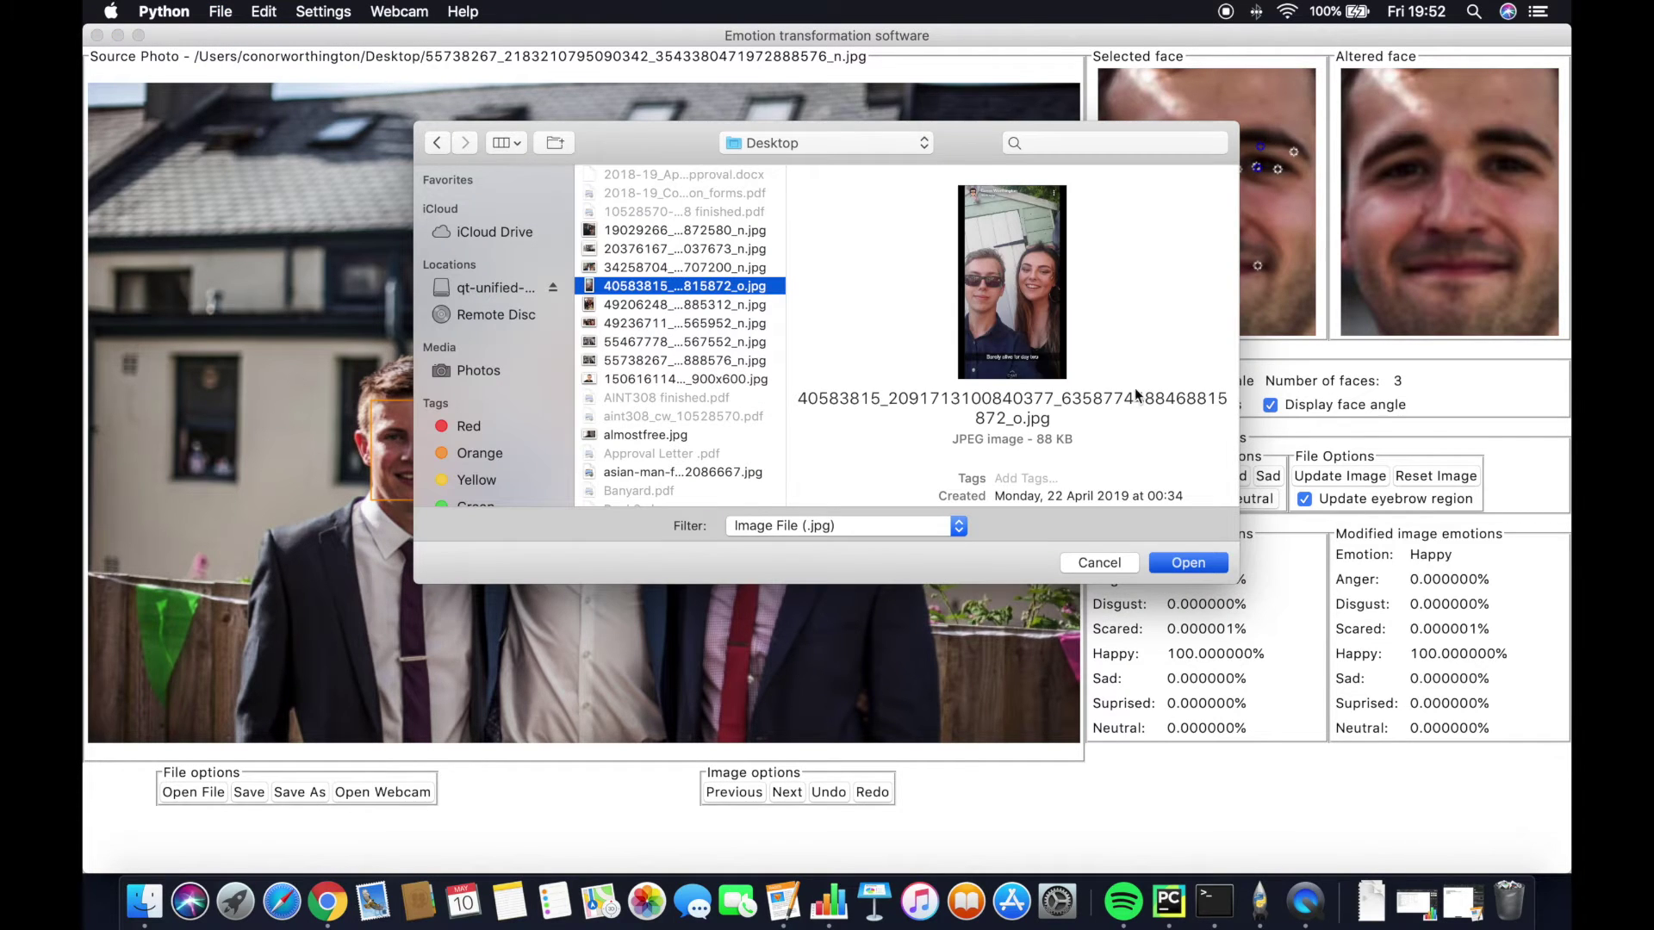
key(Return)
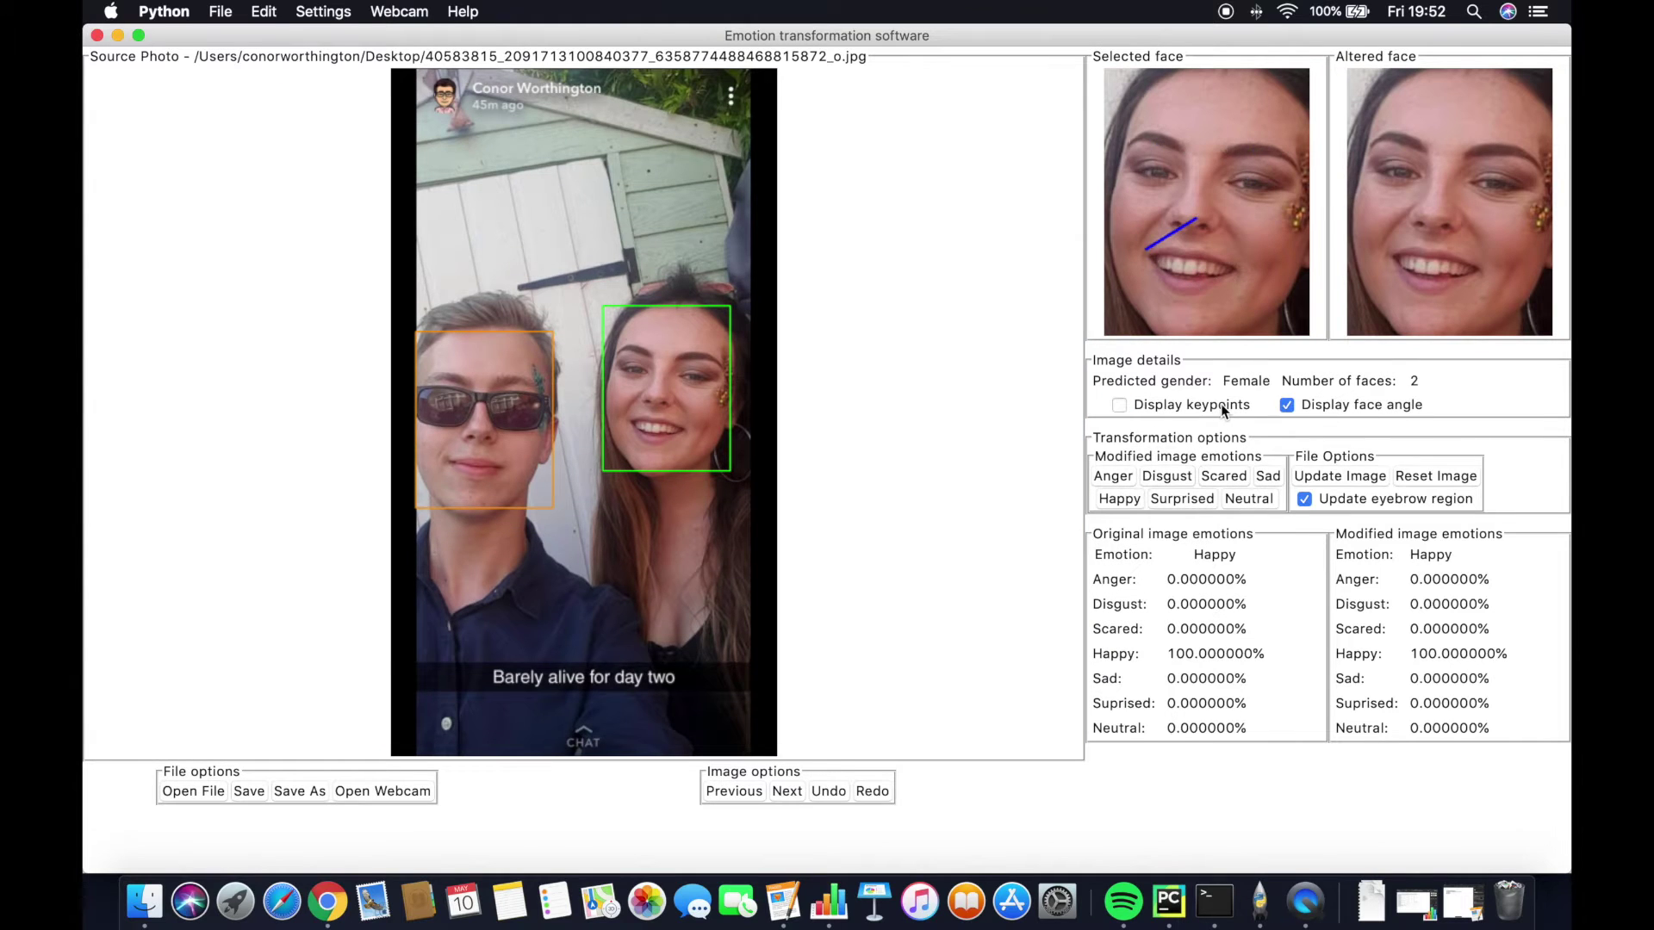
- Turn off the face angle display and cycle through both detected faces in the photo
click(1324, 409)
click(788, 790)
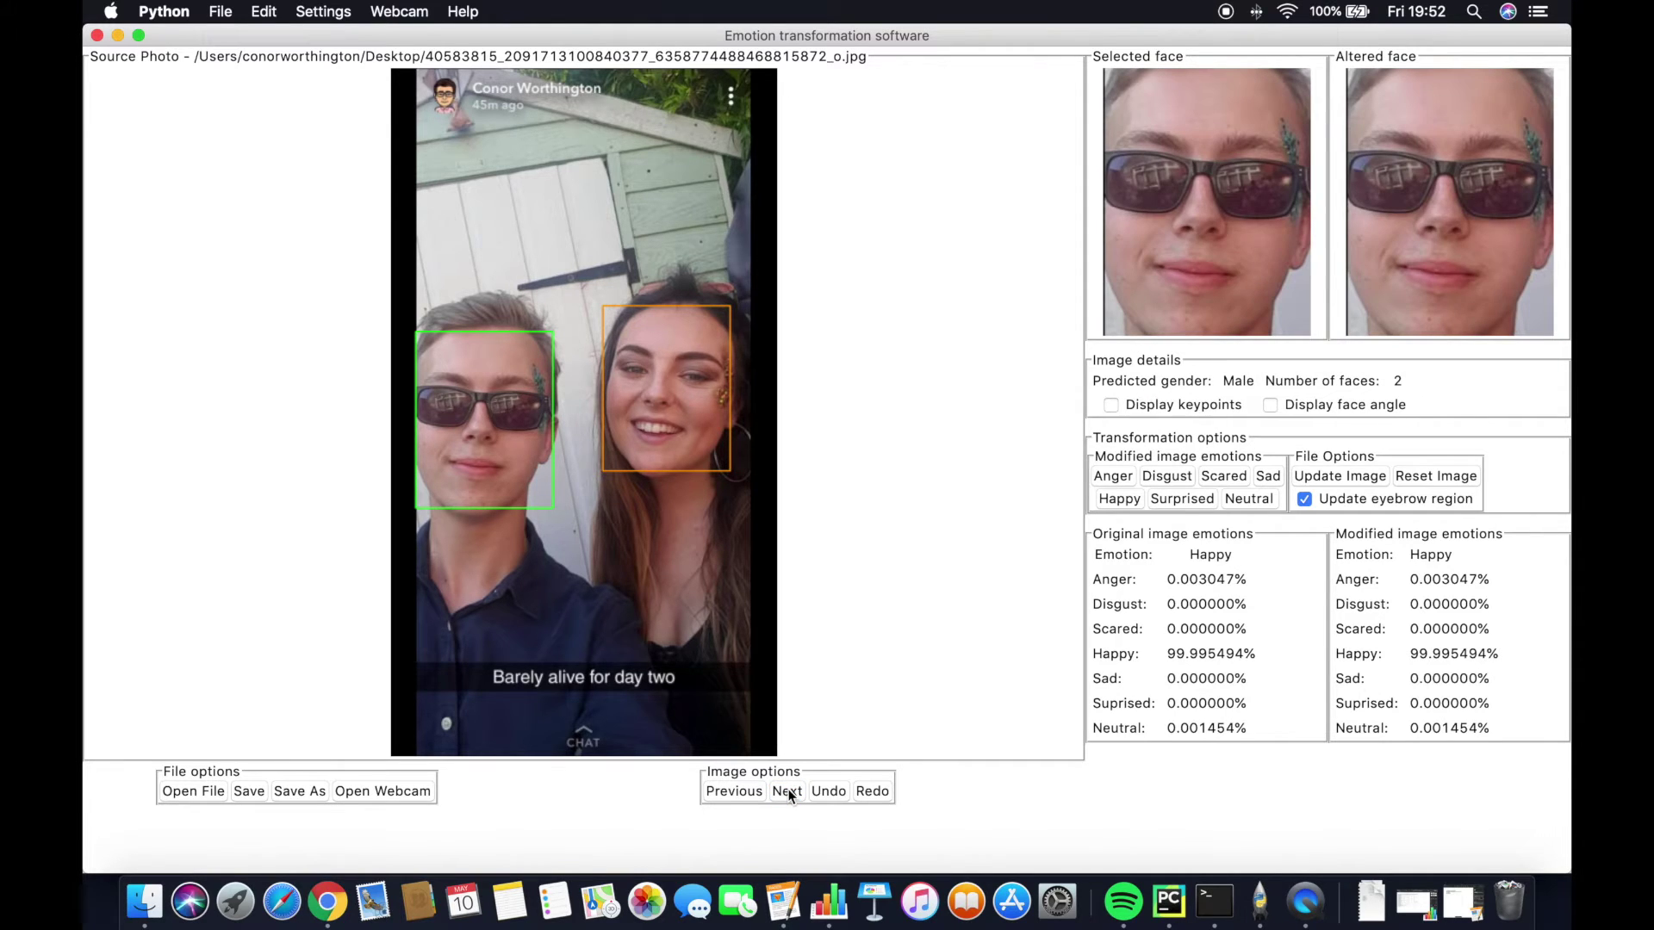
click(788, 791)
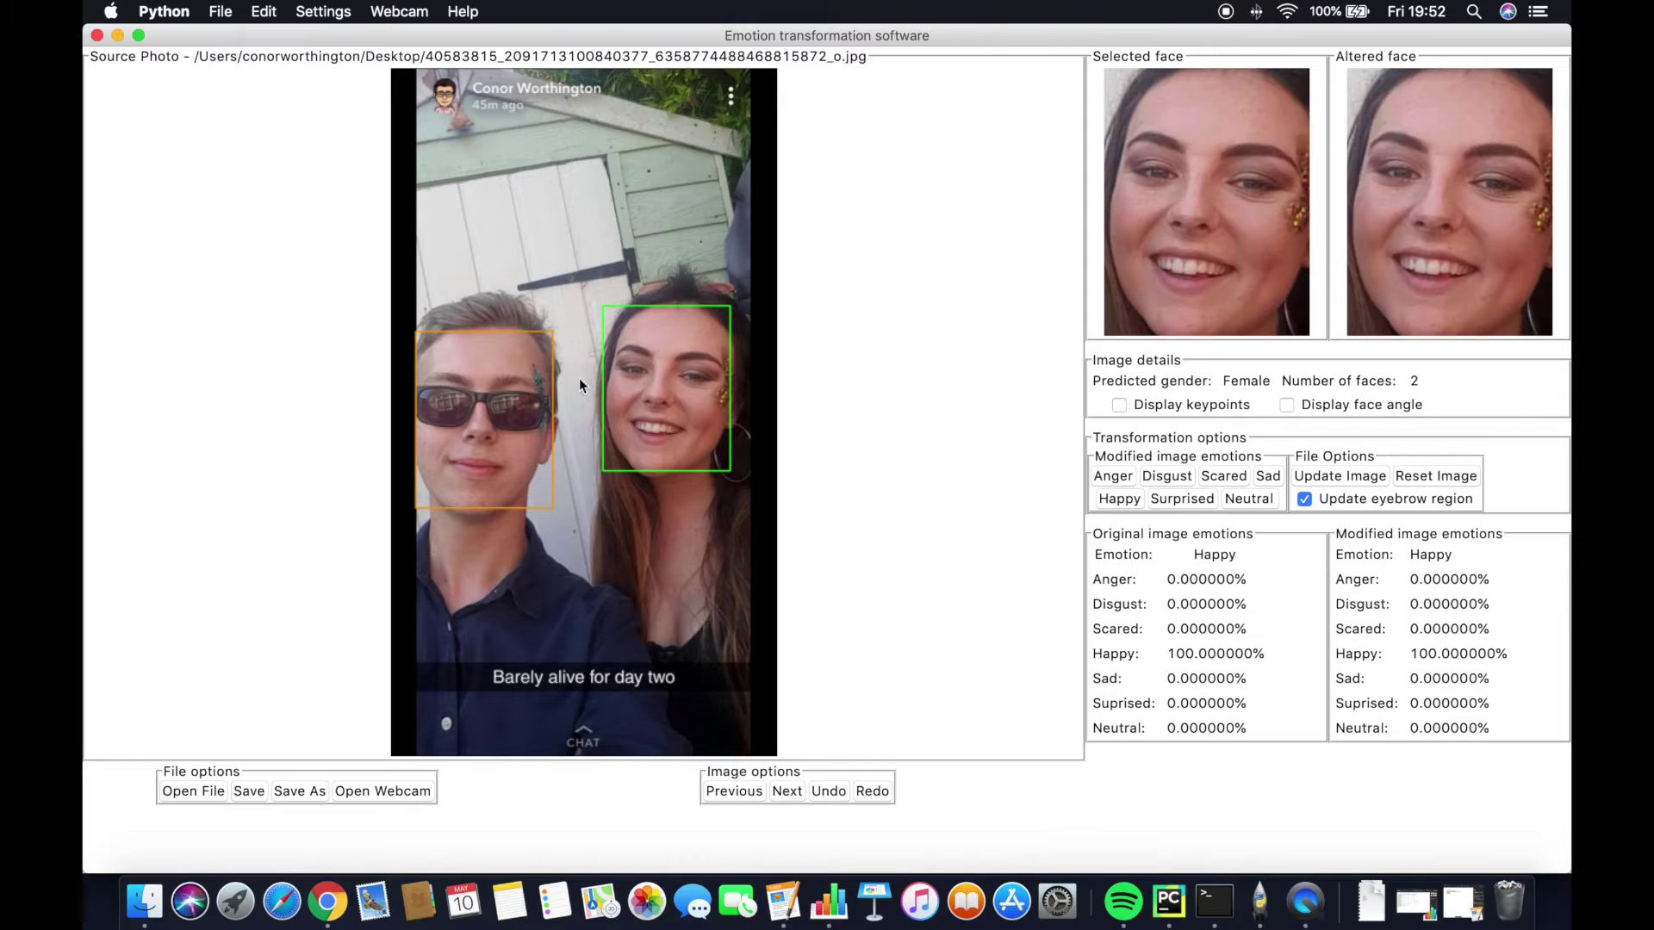
- Open sad.jpg from the Backups folder inside the Male folder
click(222, 13)
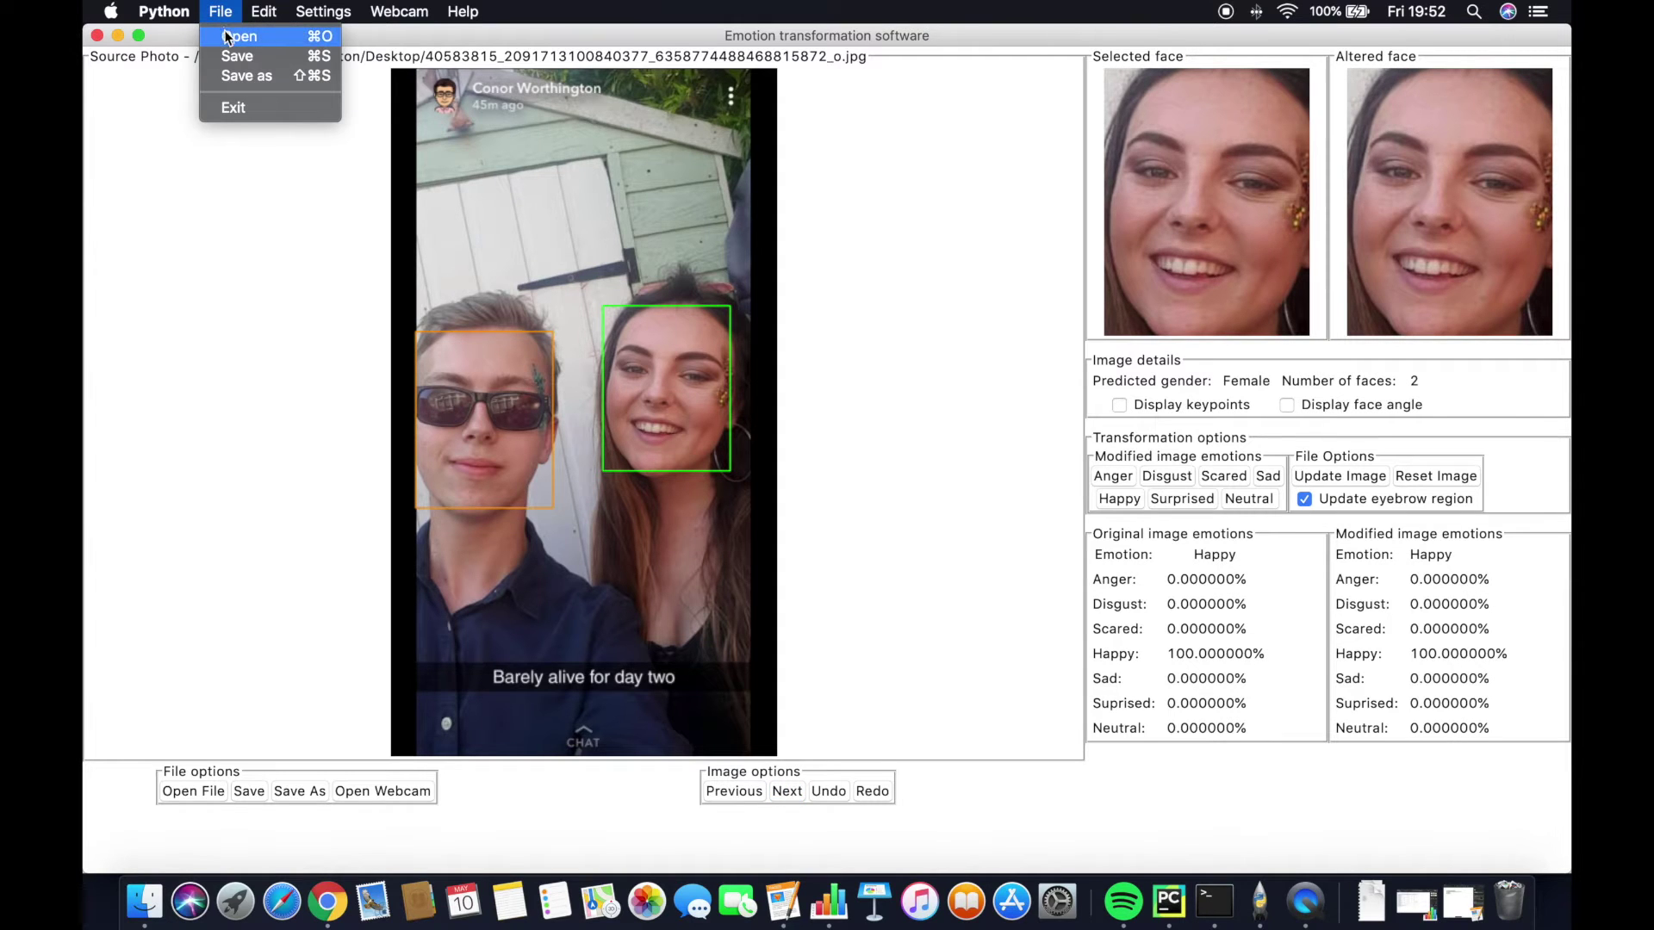
click(227, 37)
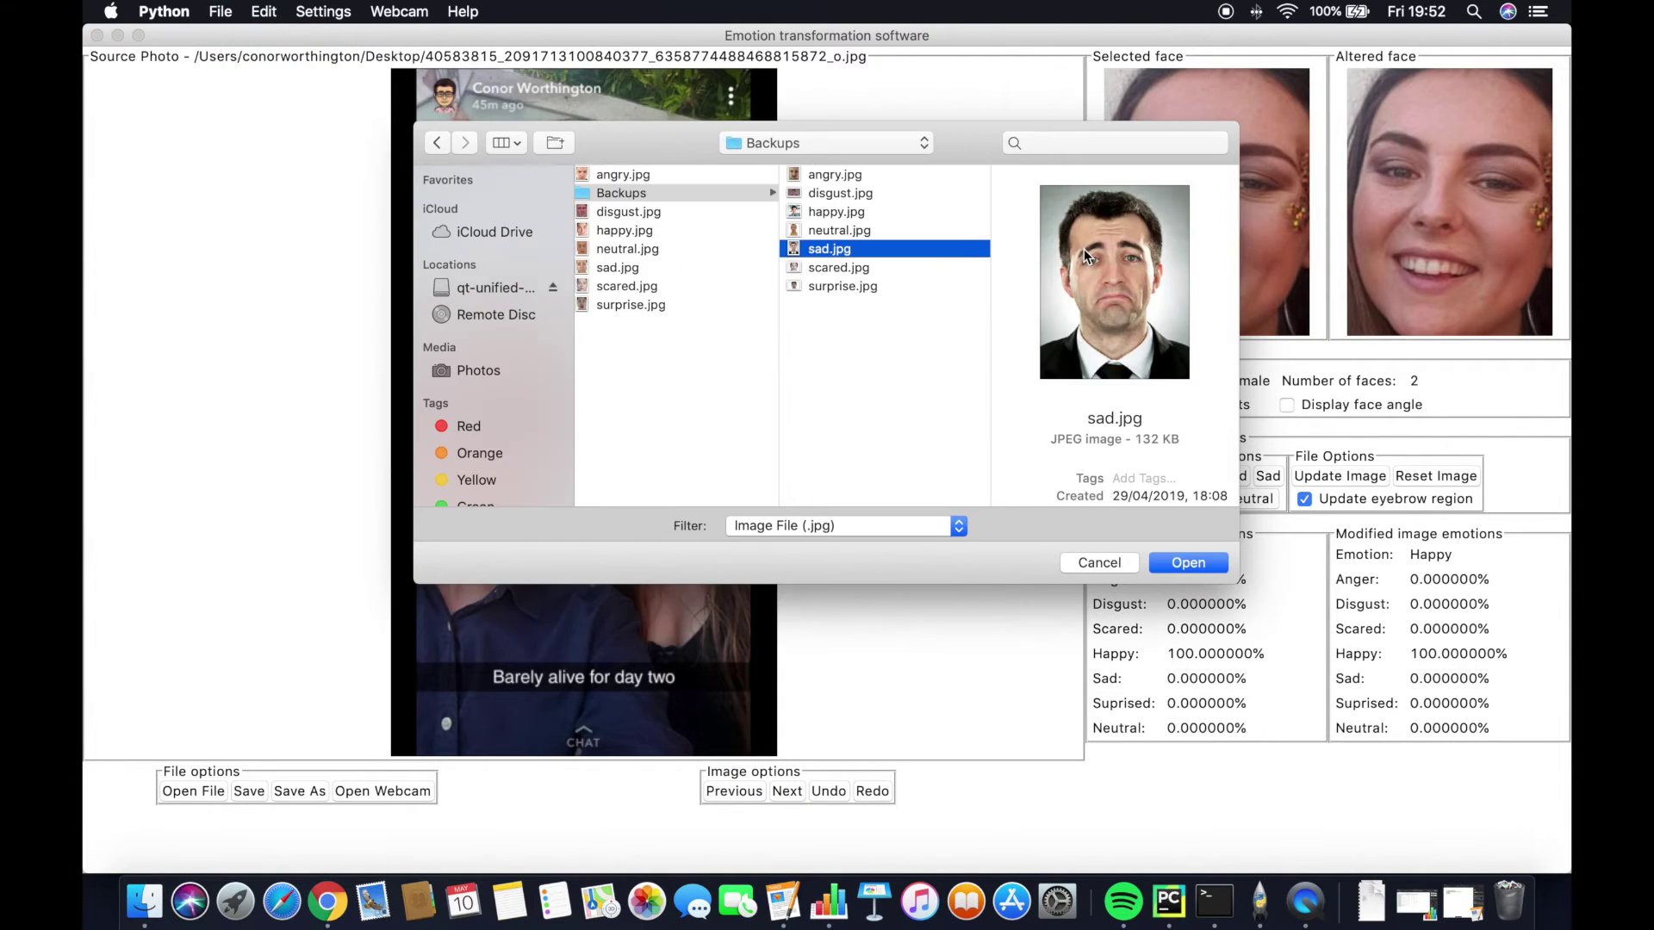
key(Return)
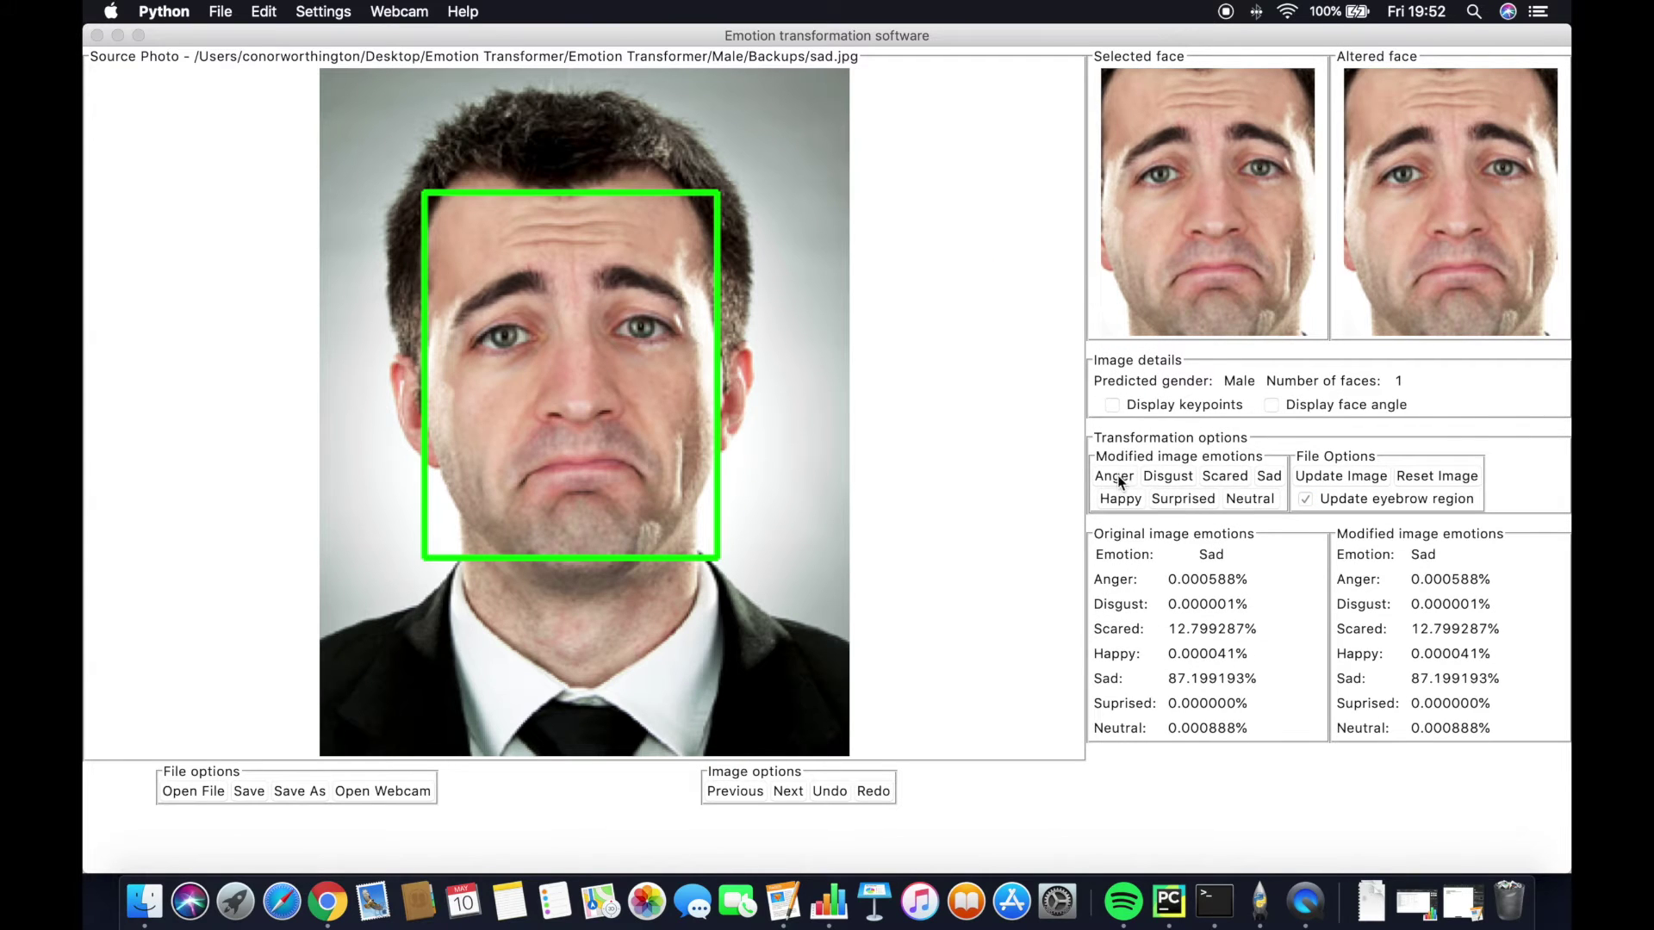
- Transform the selected face to Surprised and update the source photo with the altered face
click(1166, 499)
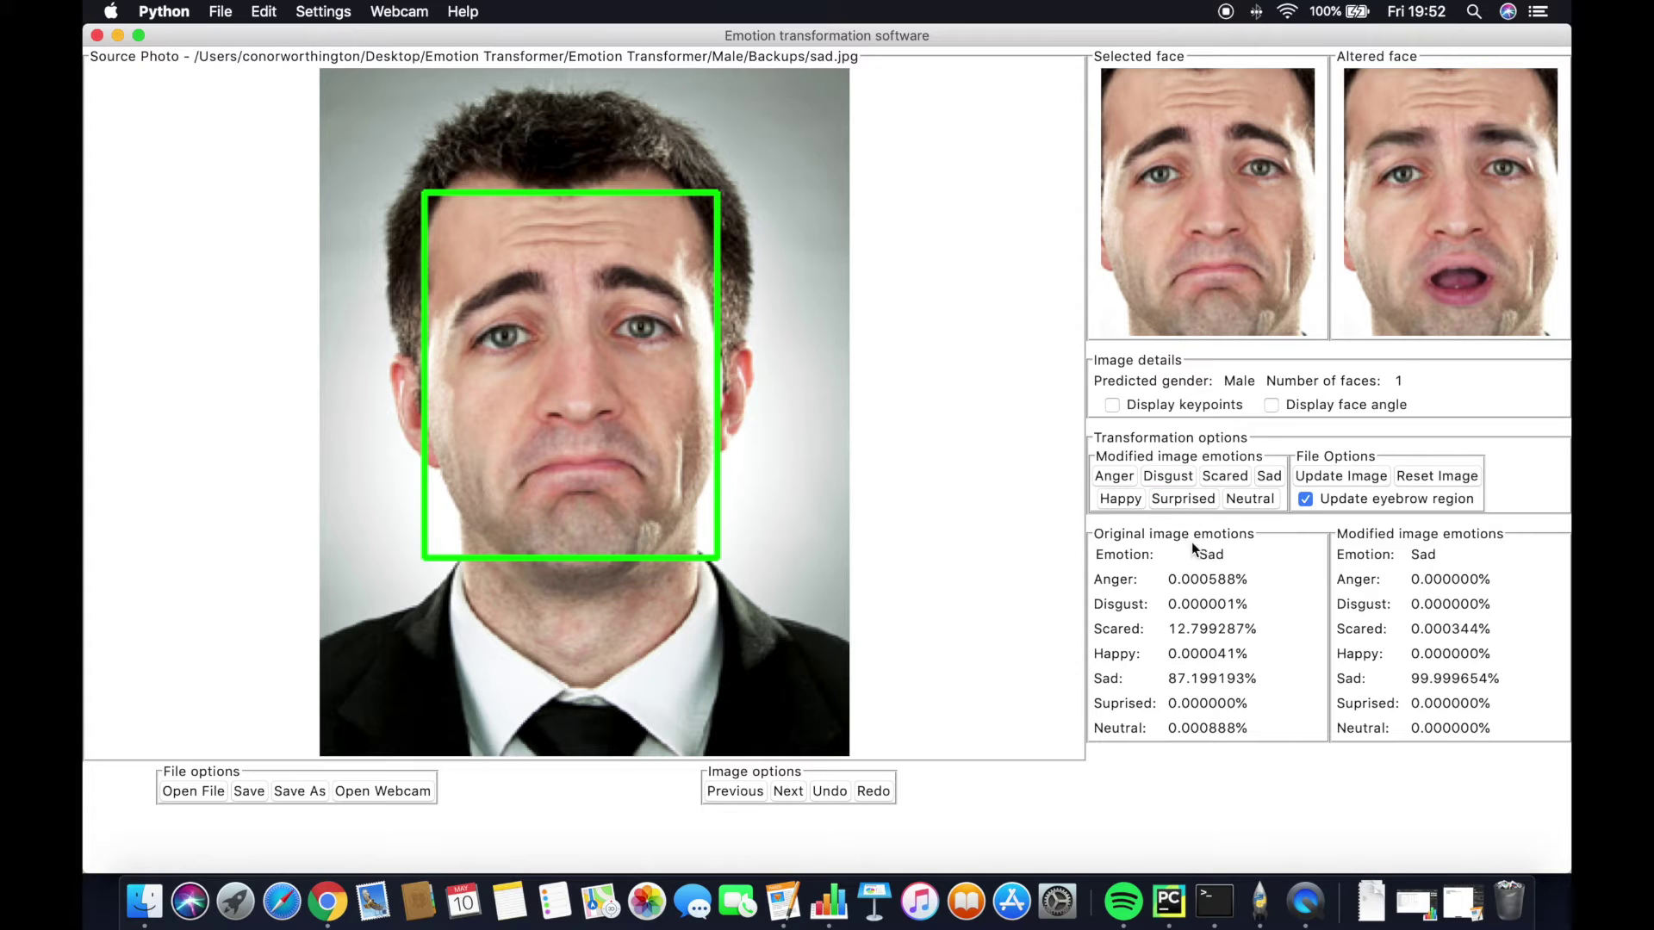
click(1322, 482)
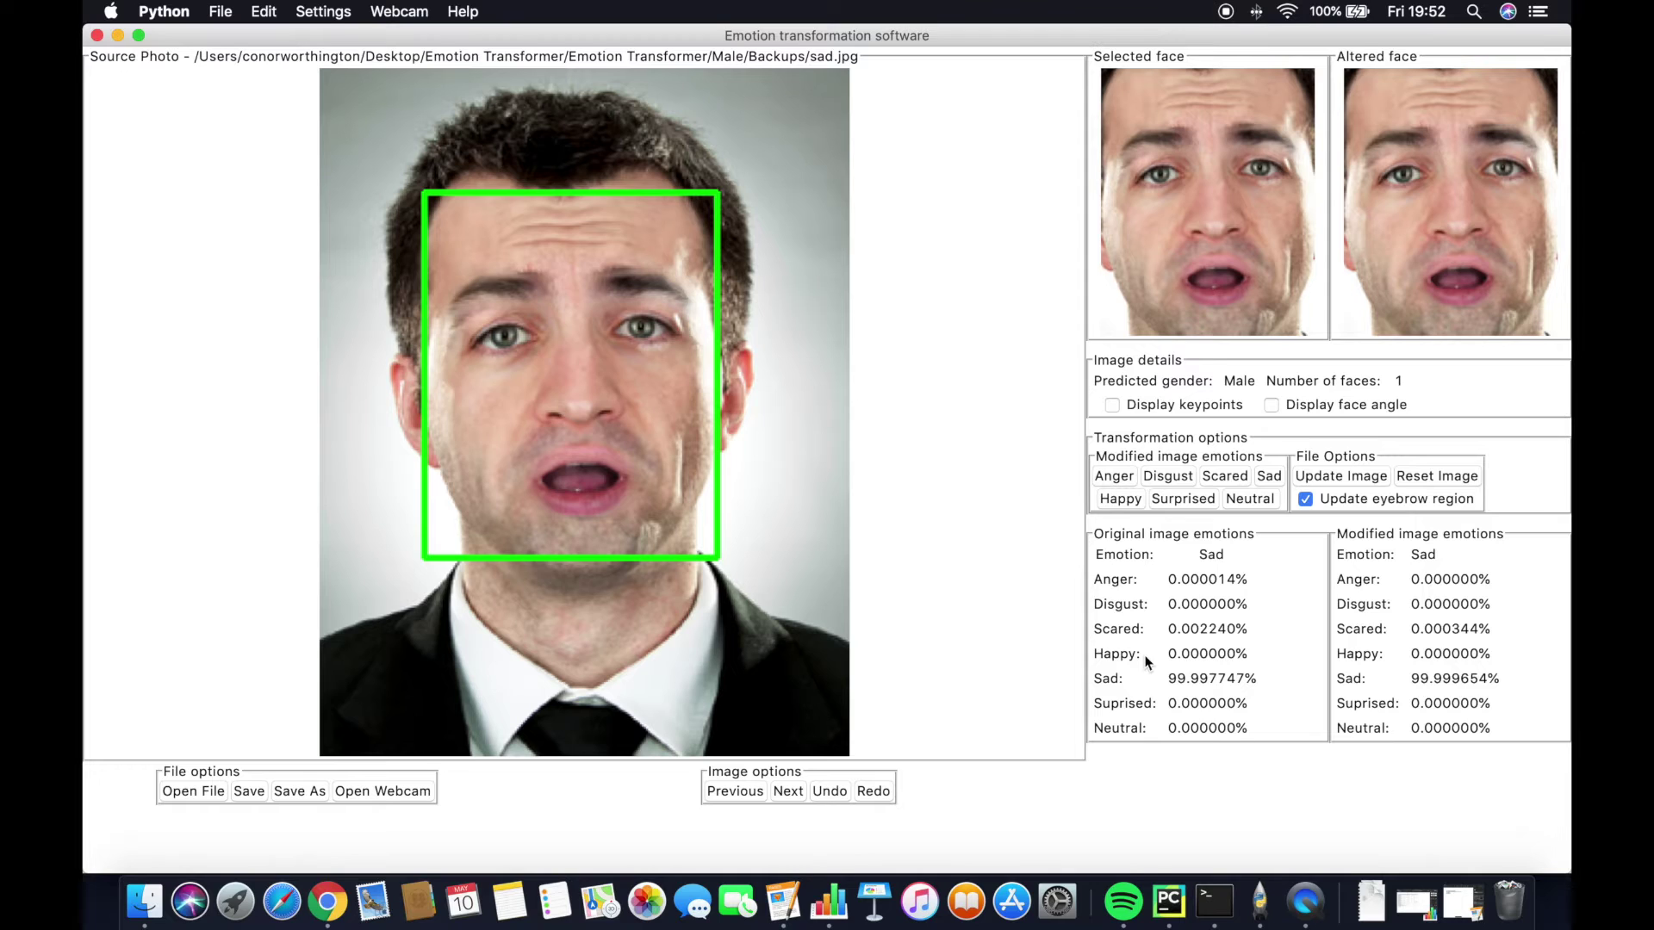
- Undo, redo and again undo the Surprised update of the source photo, and reset the altered face
click(834, 792)
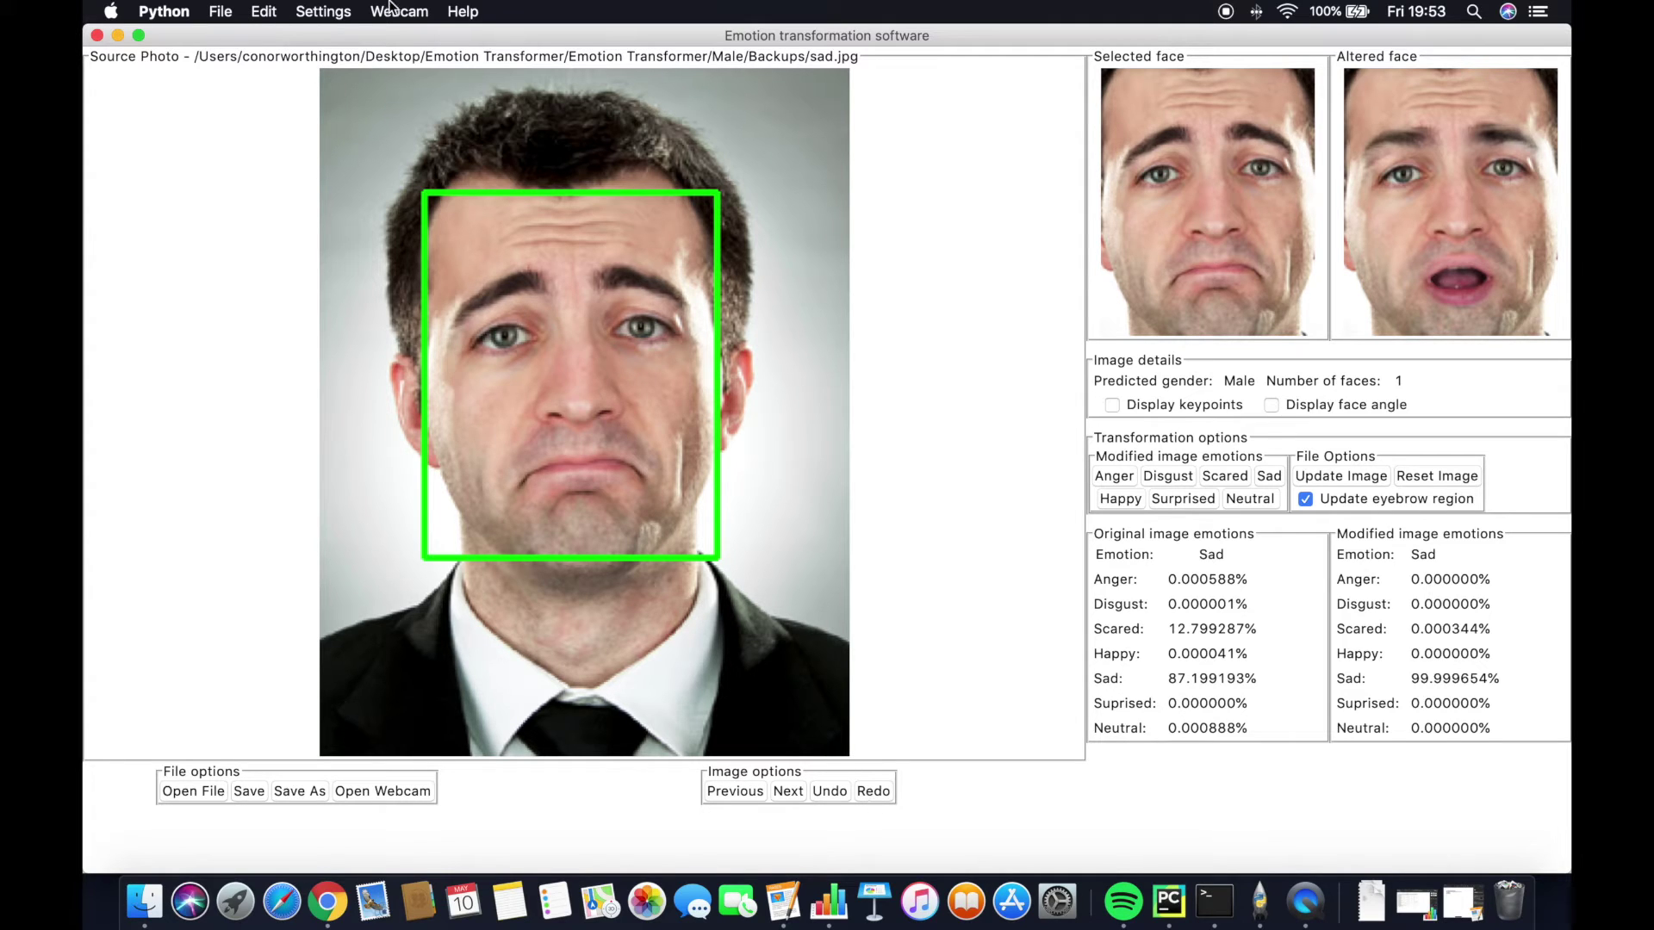
click(264, 12)
mouse_move(285, 38)
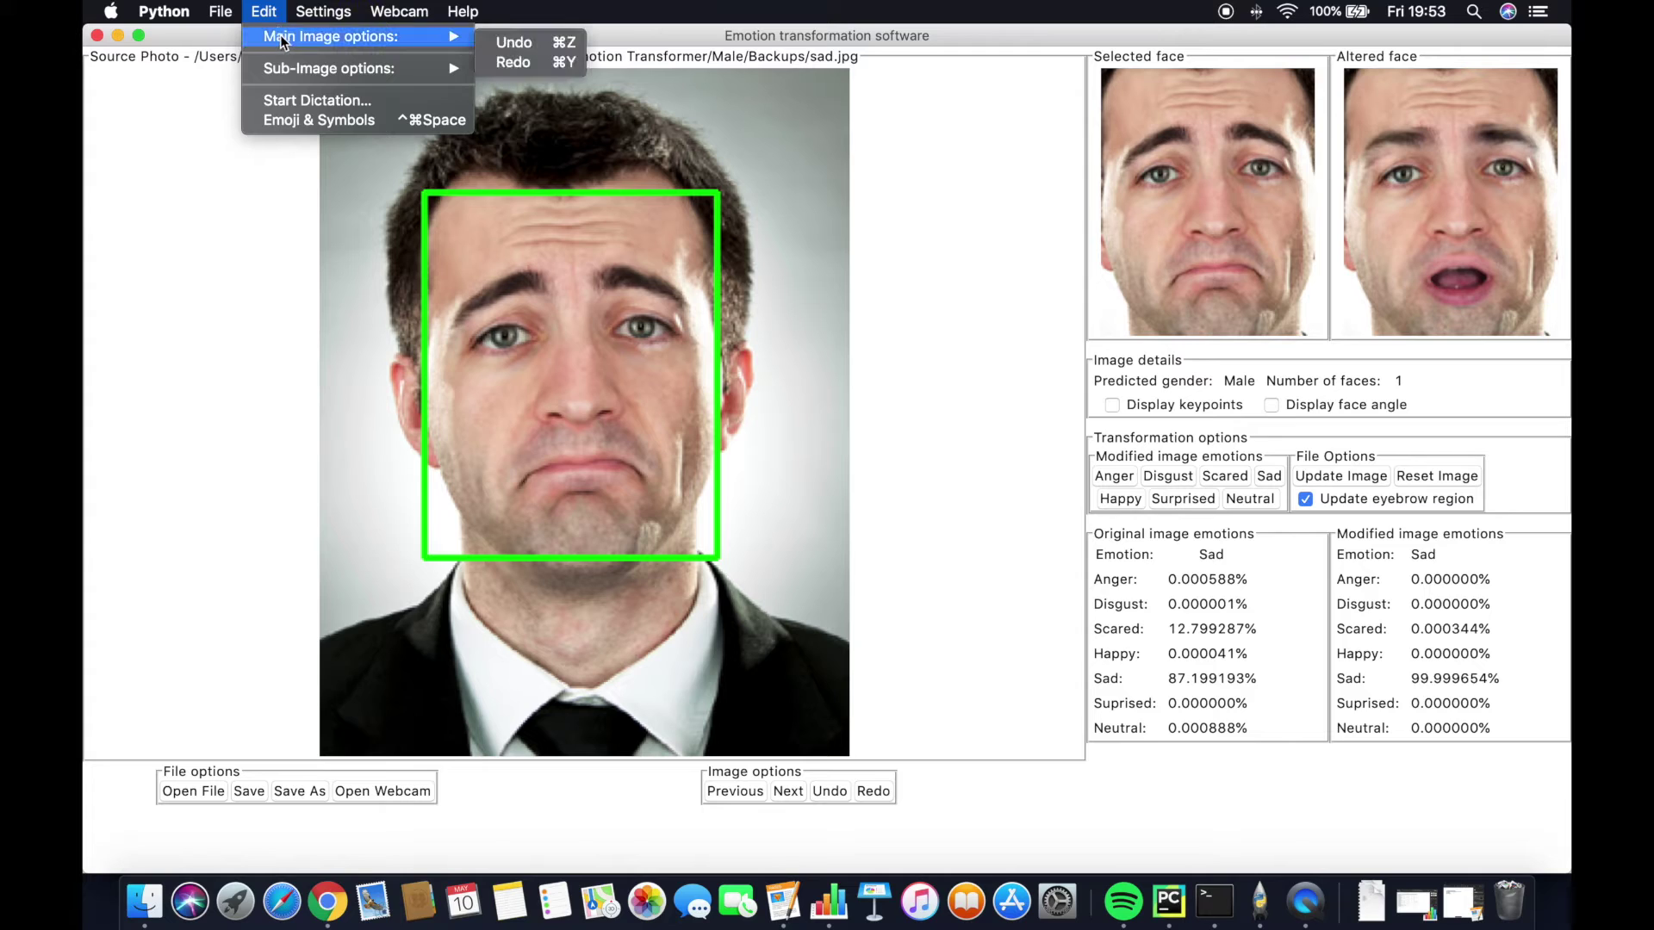
click(510, 62)
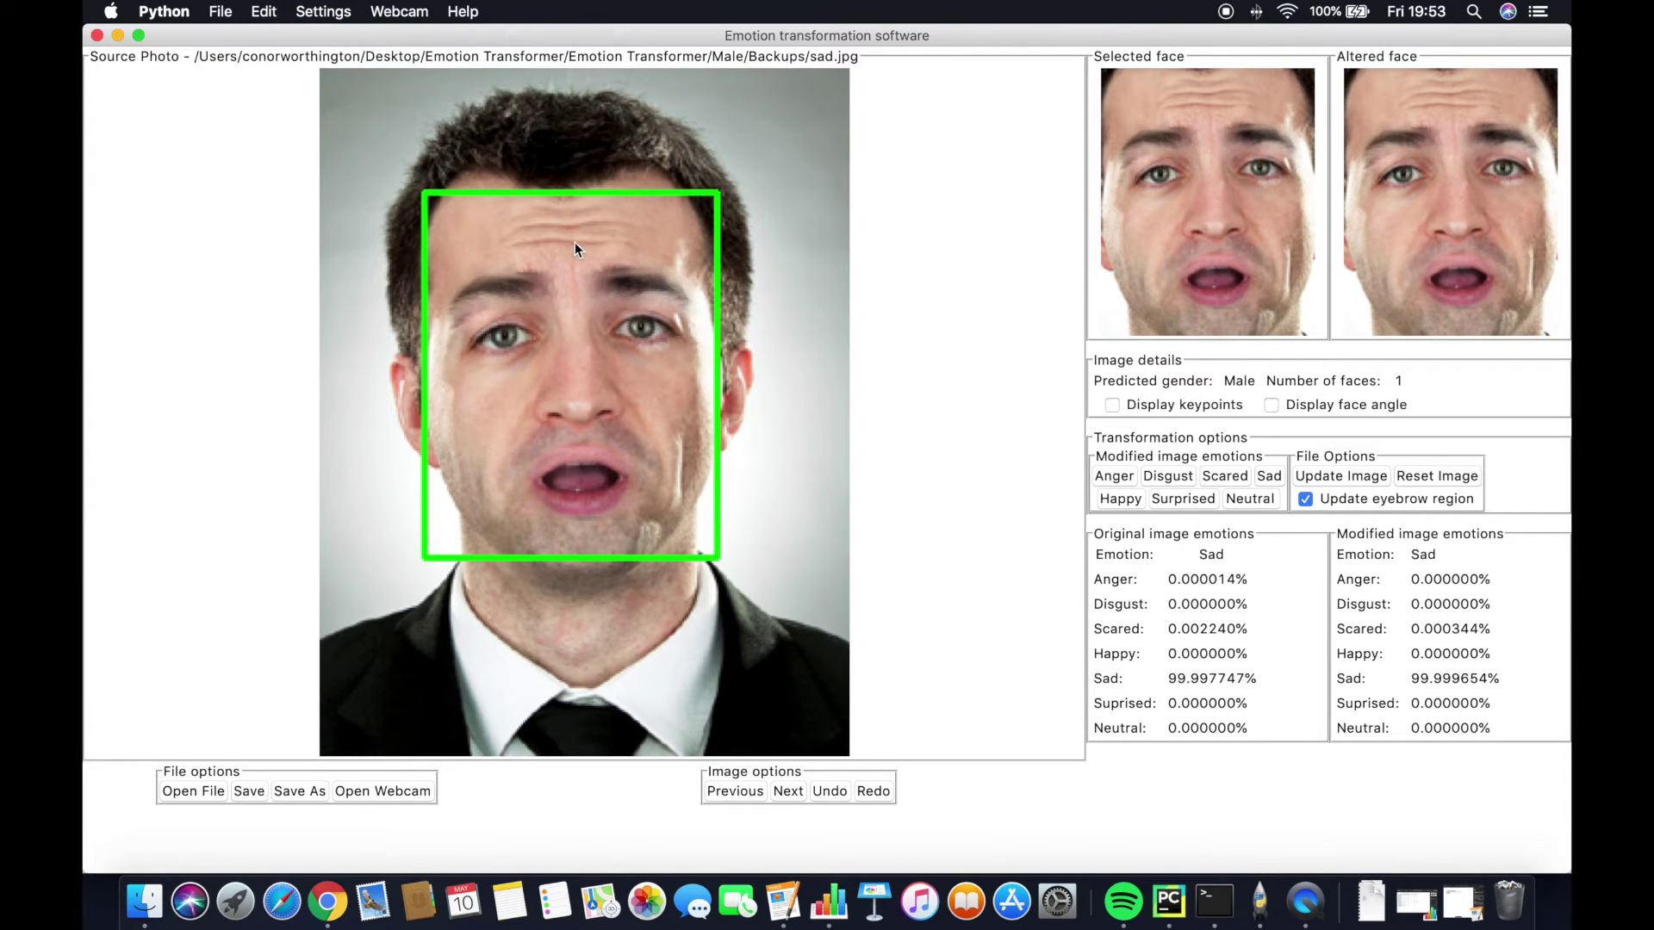
key(super+z)
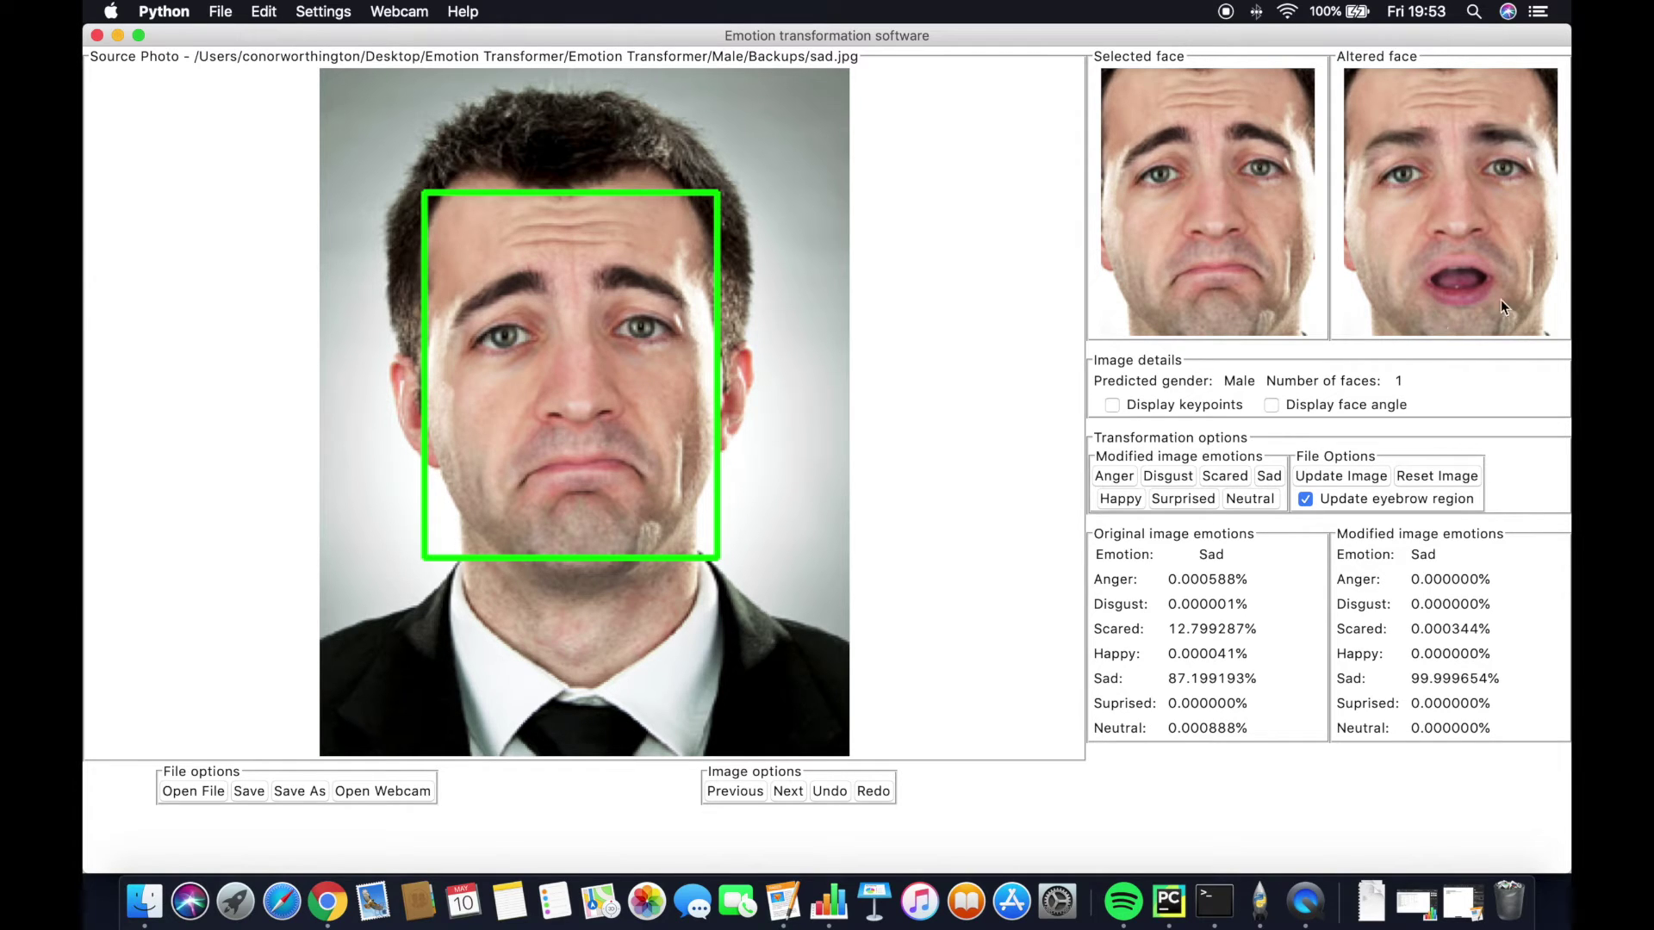
click(1449, 477)
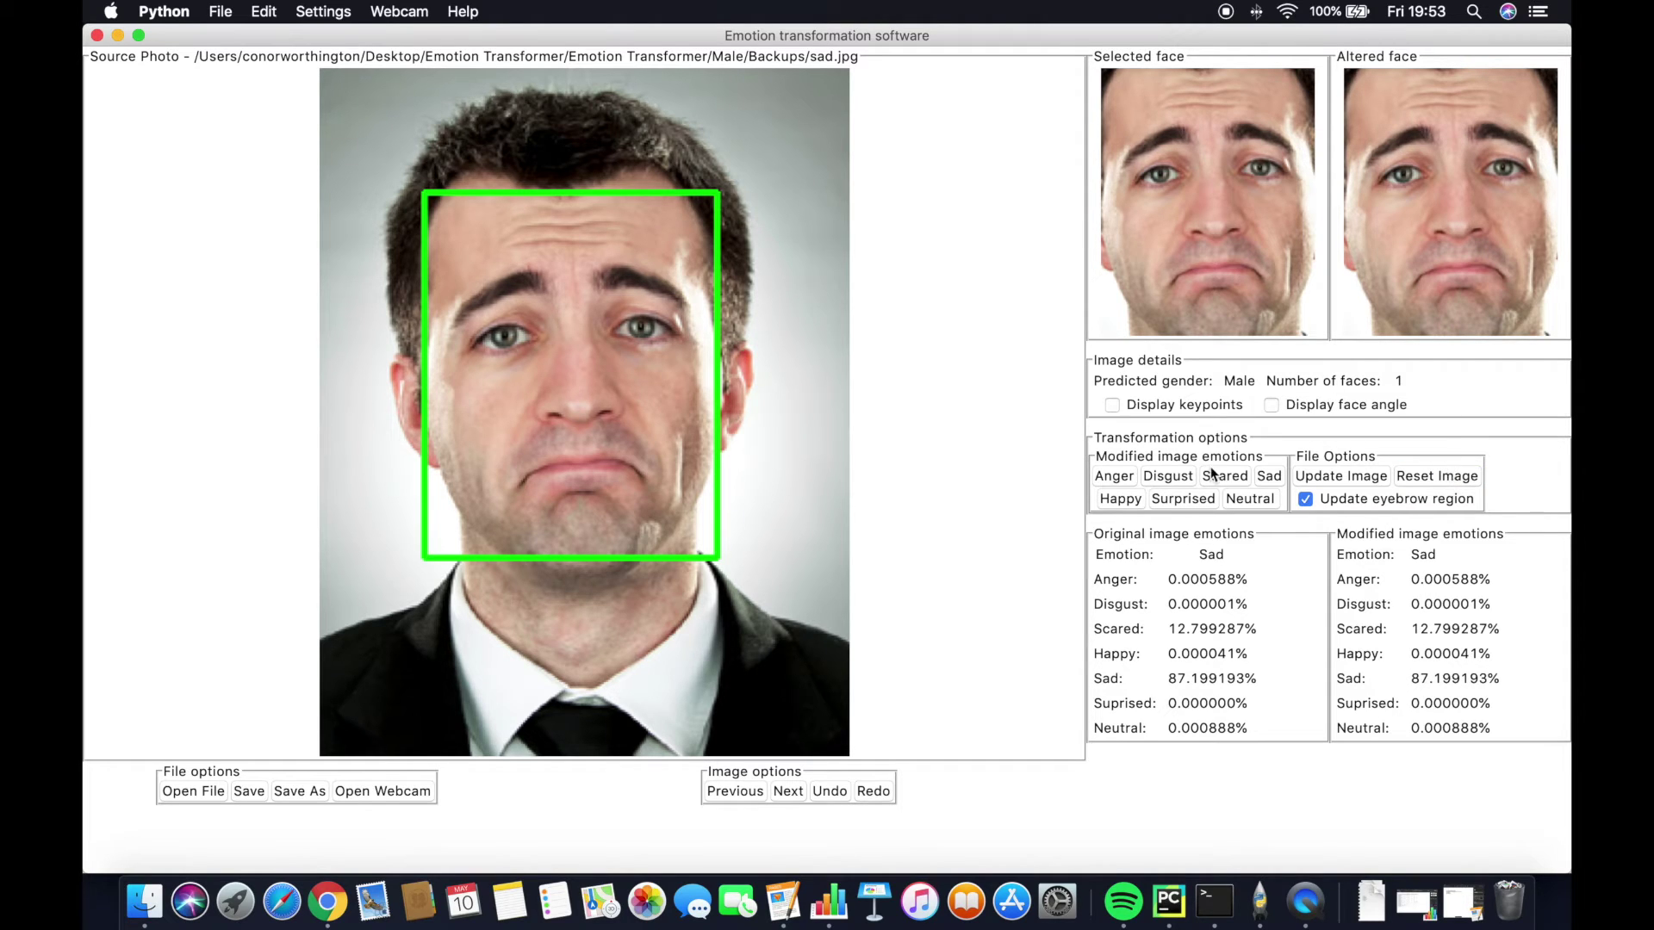
- Update the source photo with a Disgust transformation of the face, and undo that update
click(1177, 477)
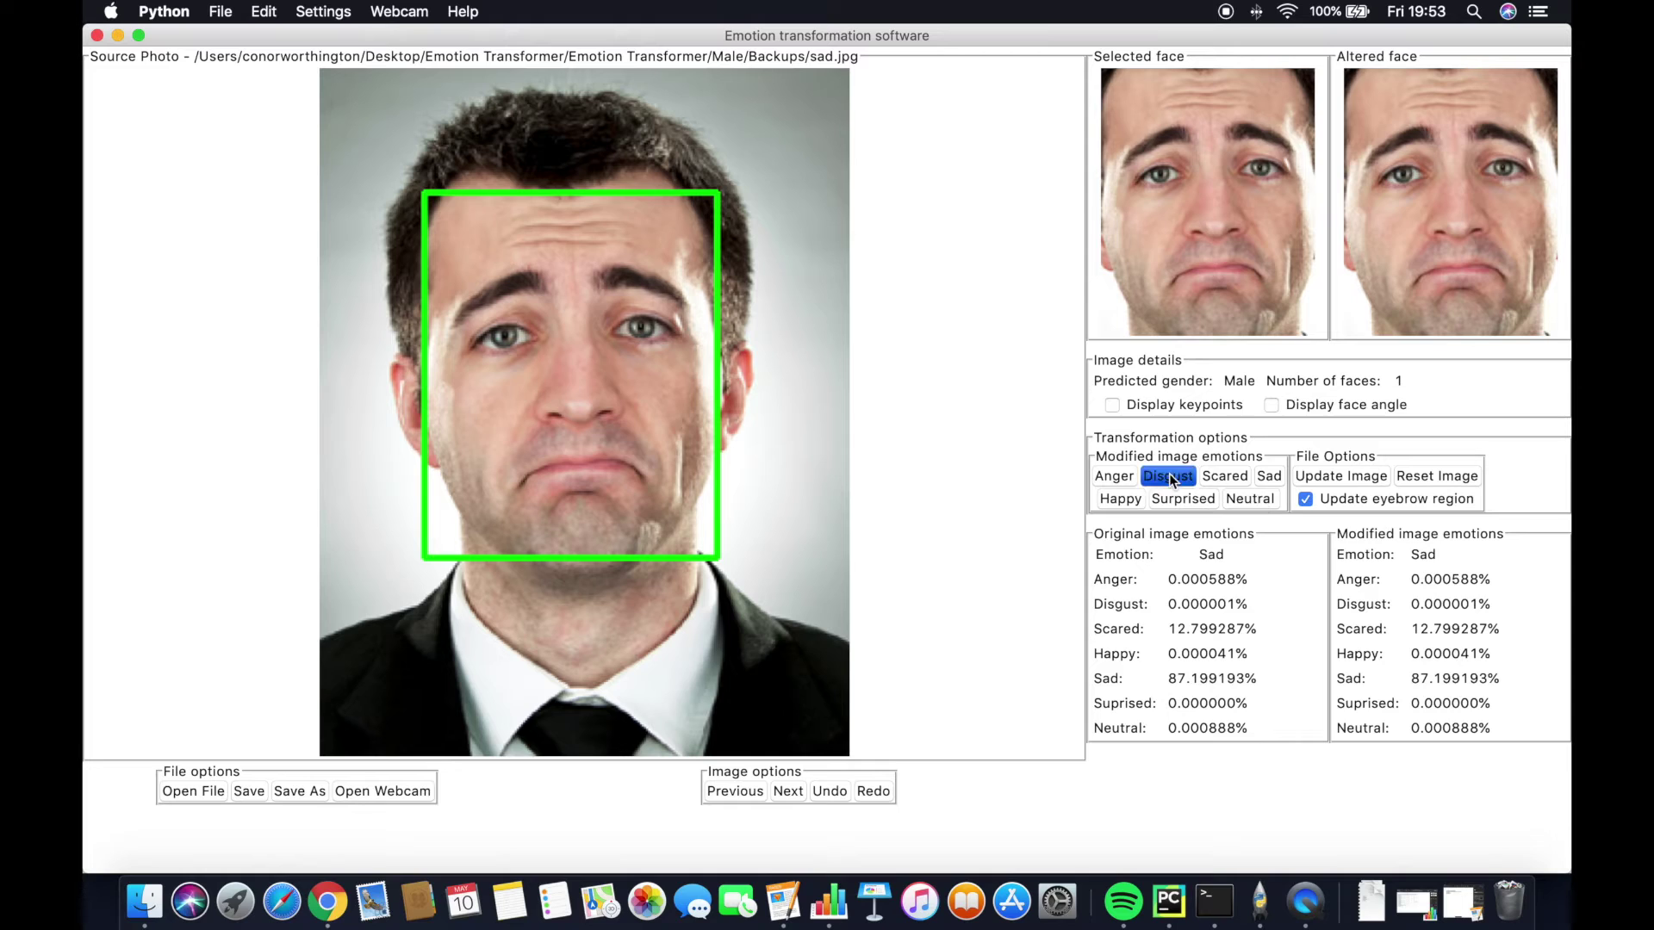
click(1342, 481)
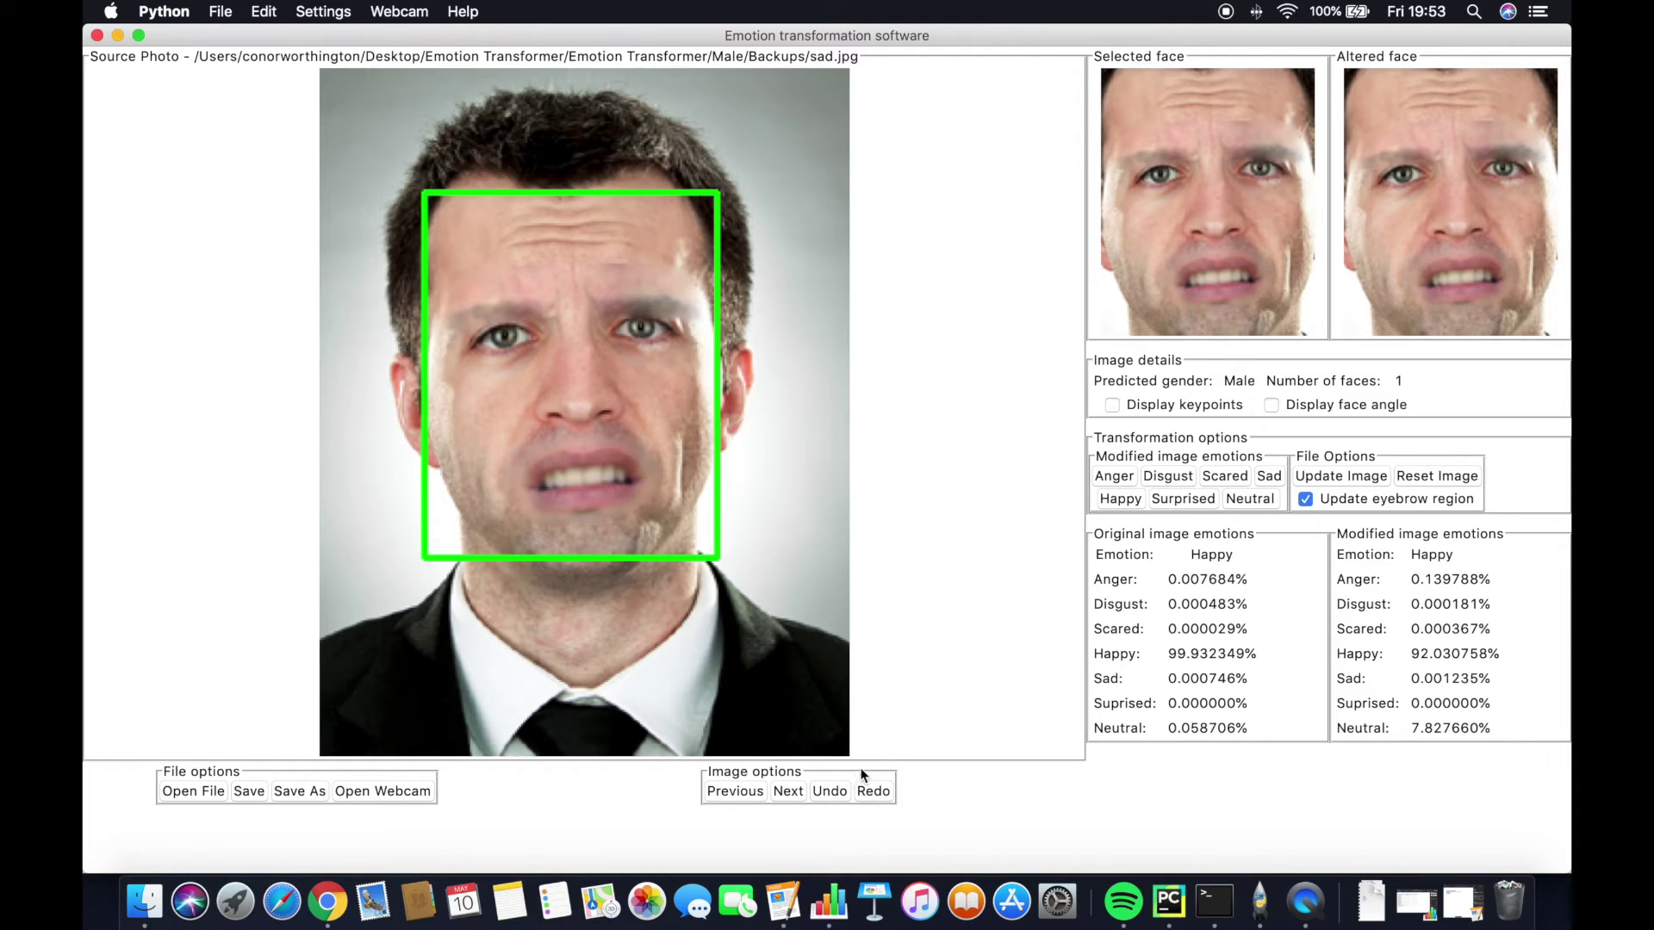
click(830, 791)
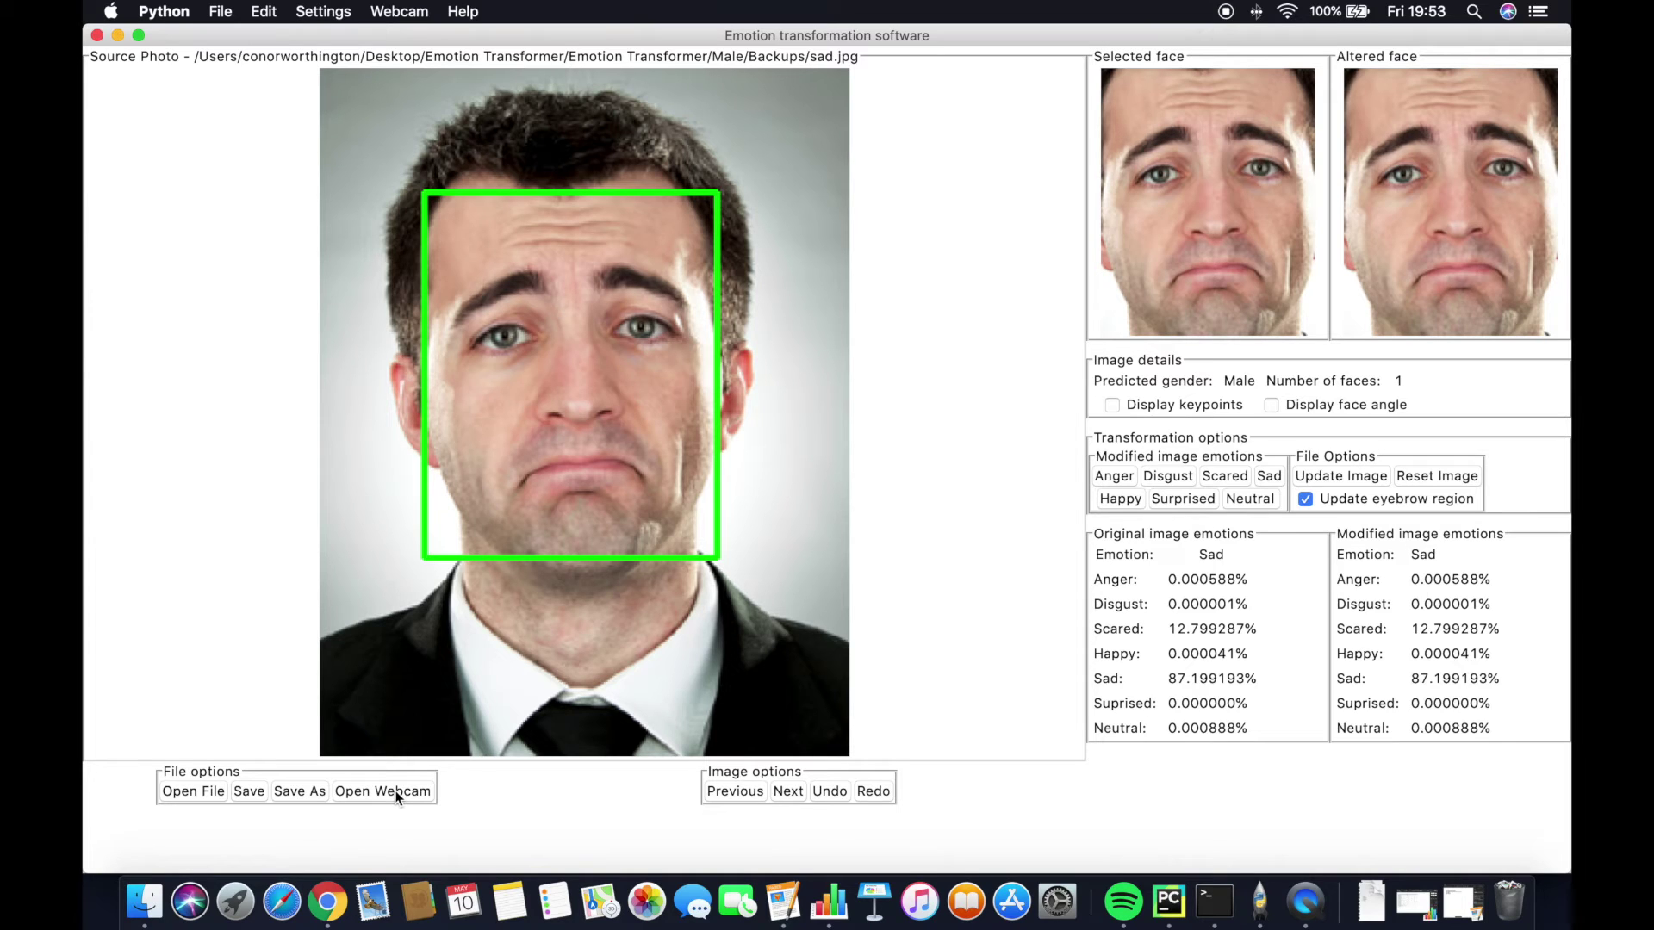
- Update the source photo with a Surprised transformation of the face and save it to the Desktop as newSuprised
click(1156, 492)
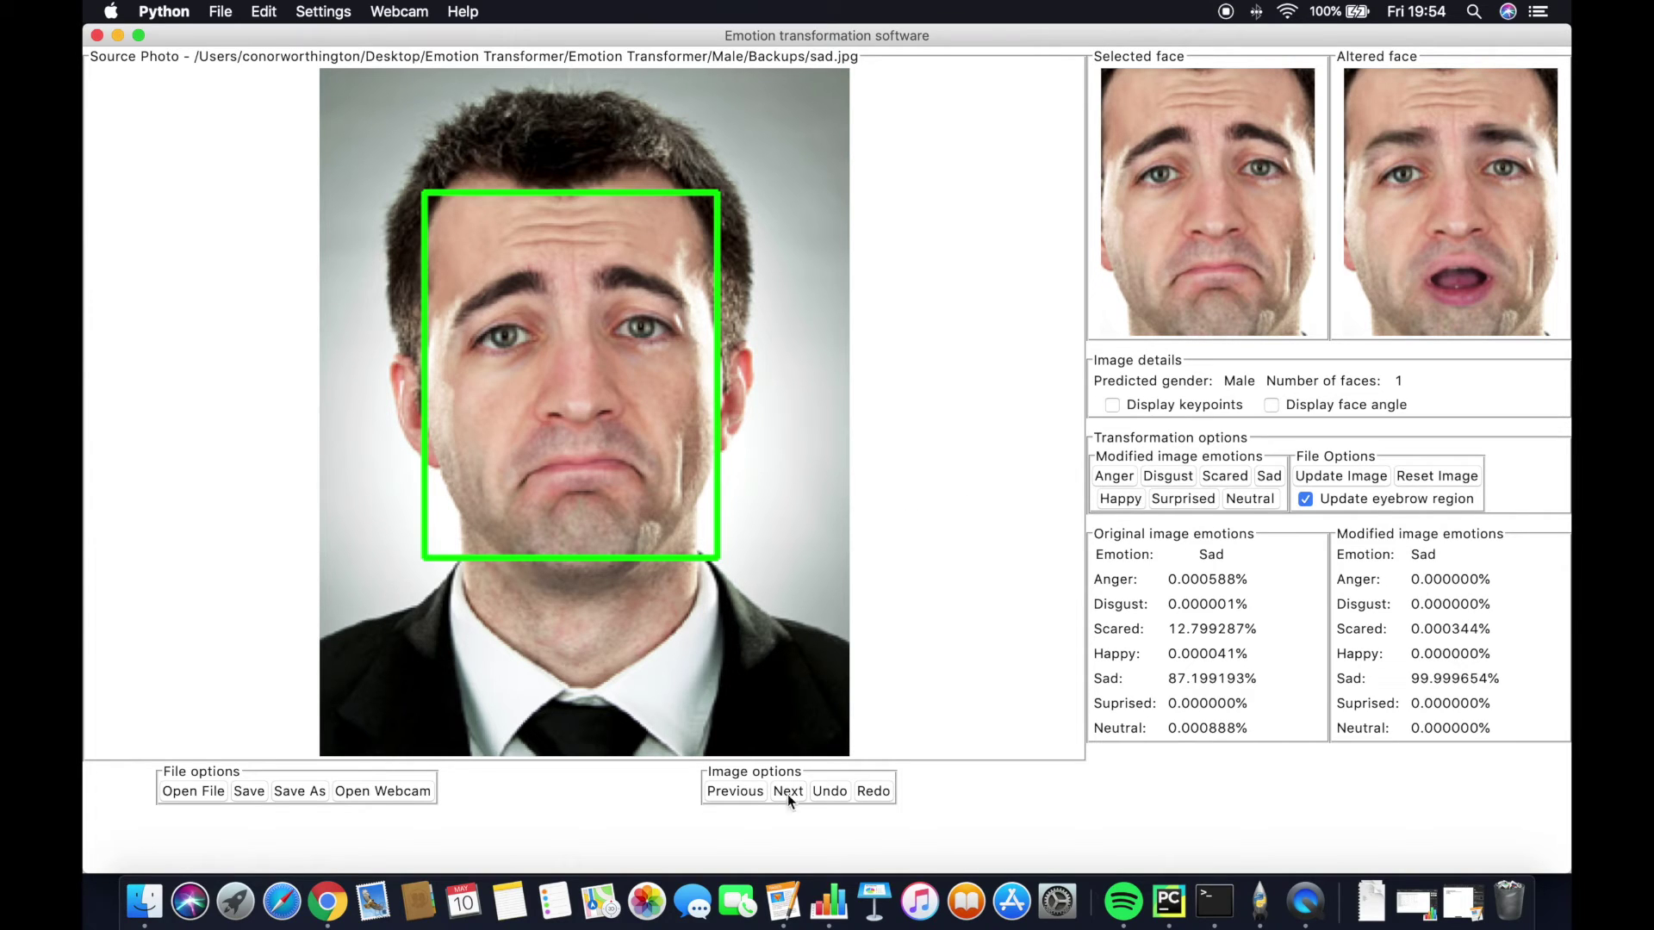
click(1332, 480)
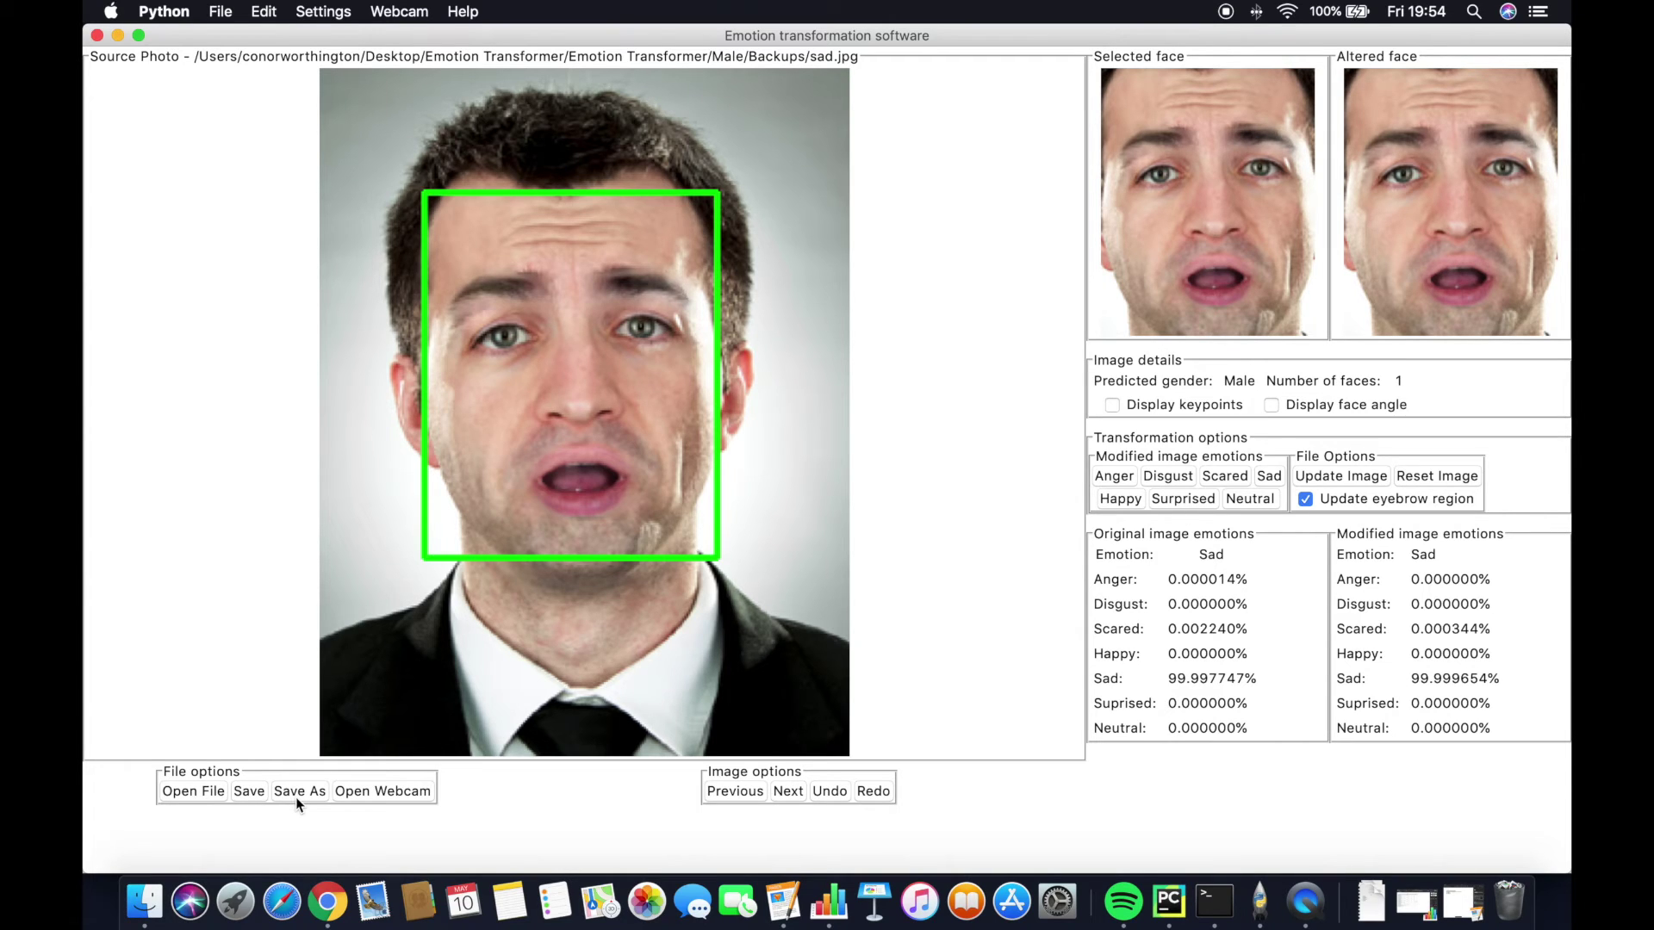
click(226, 11)
click(231, 73)
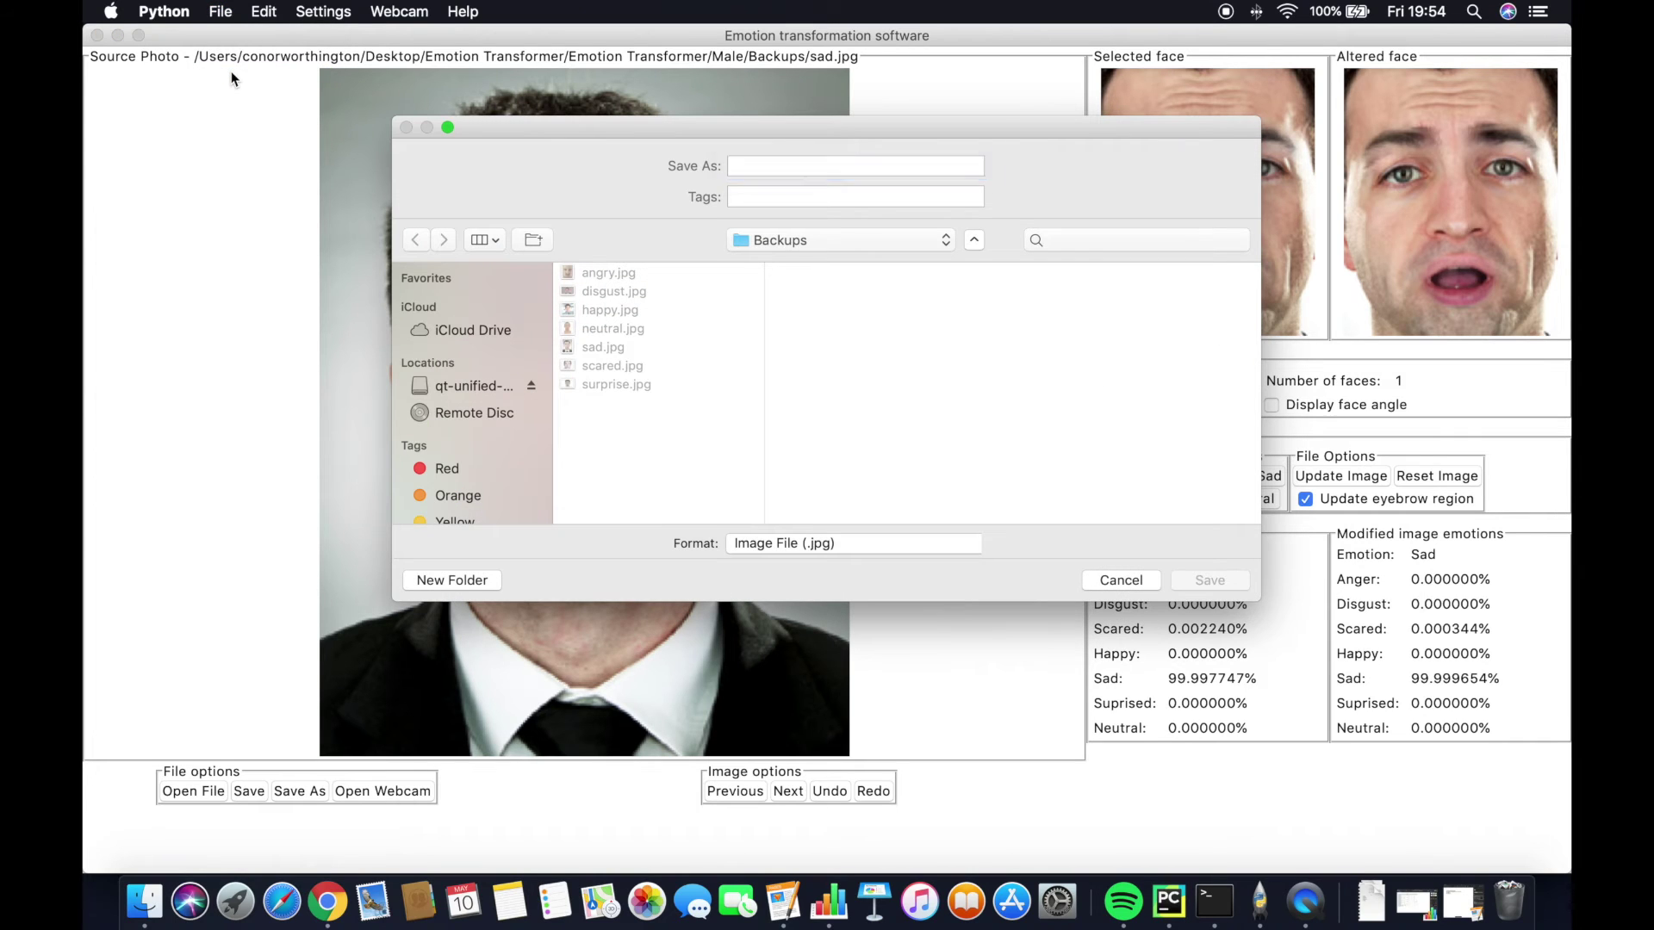
text(newSuprised)
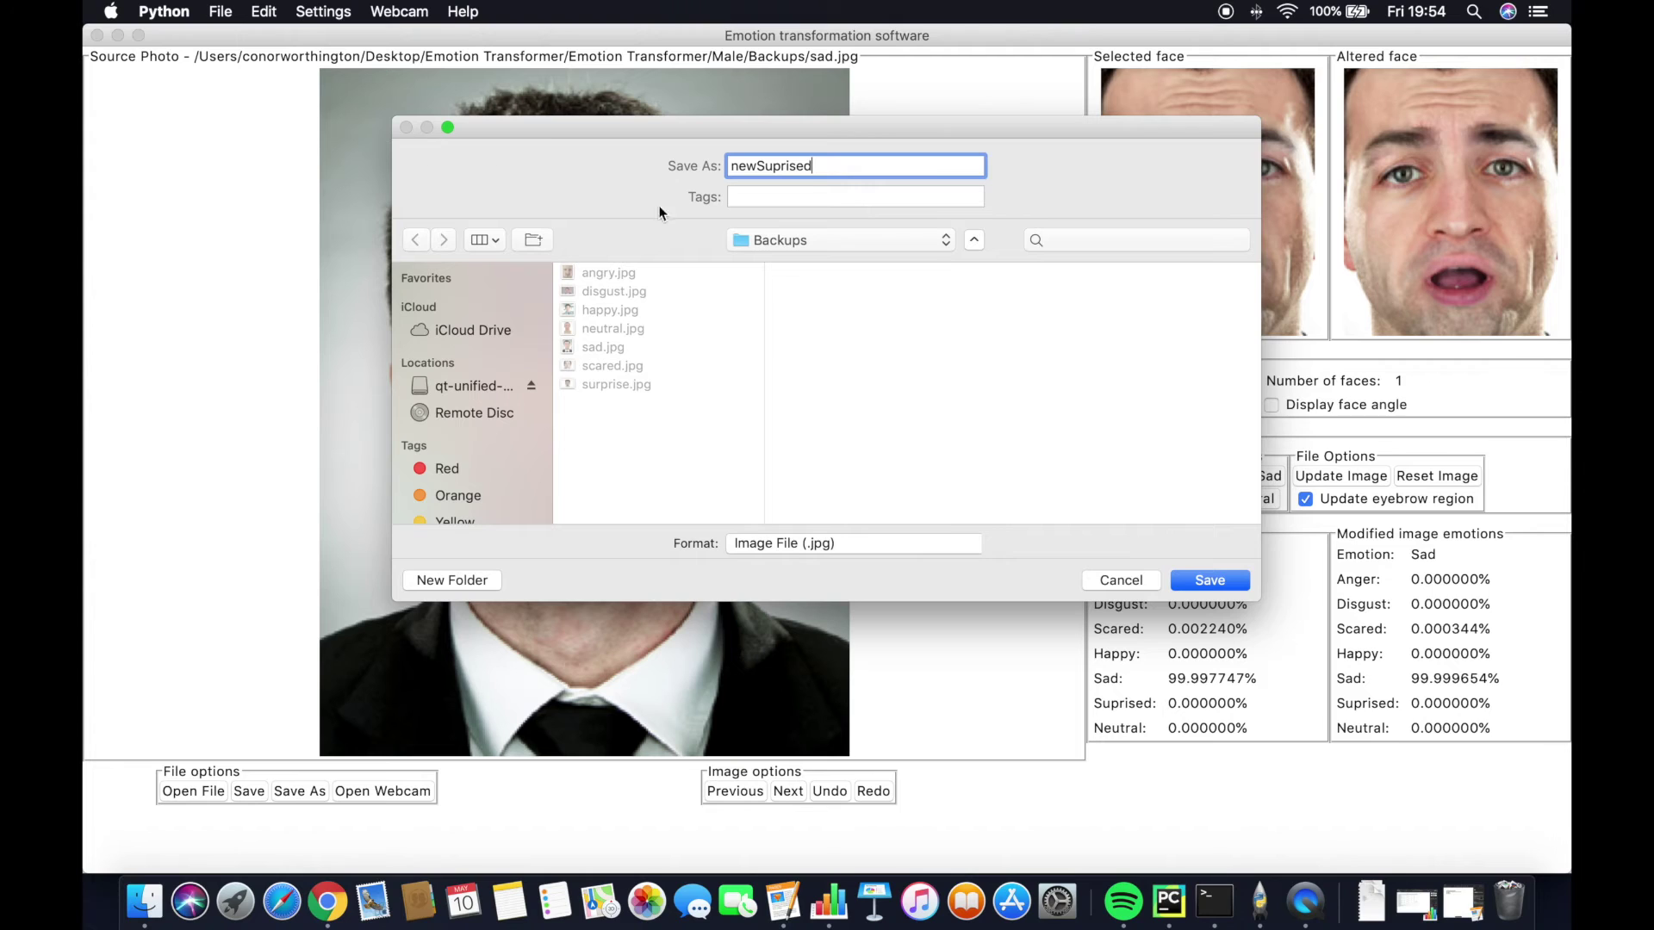
click(782, 242)
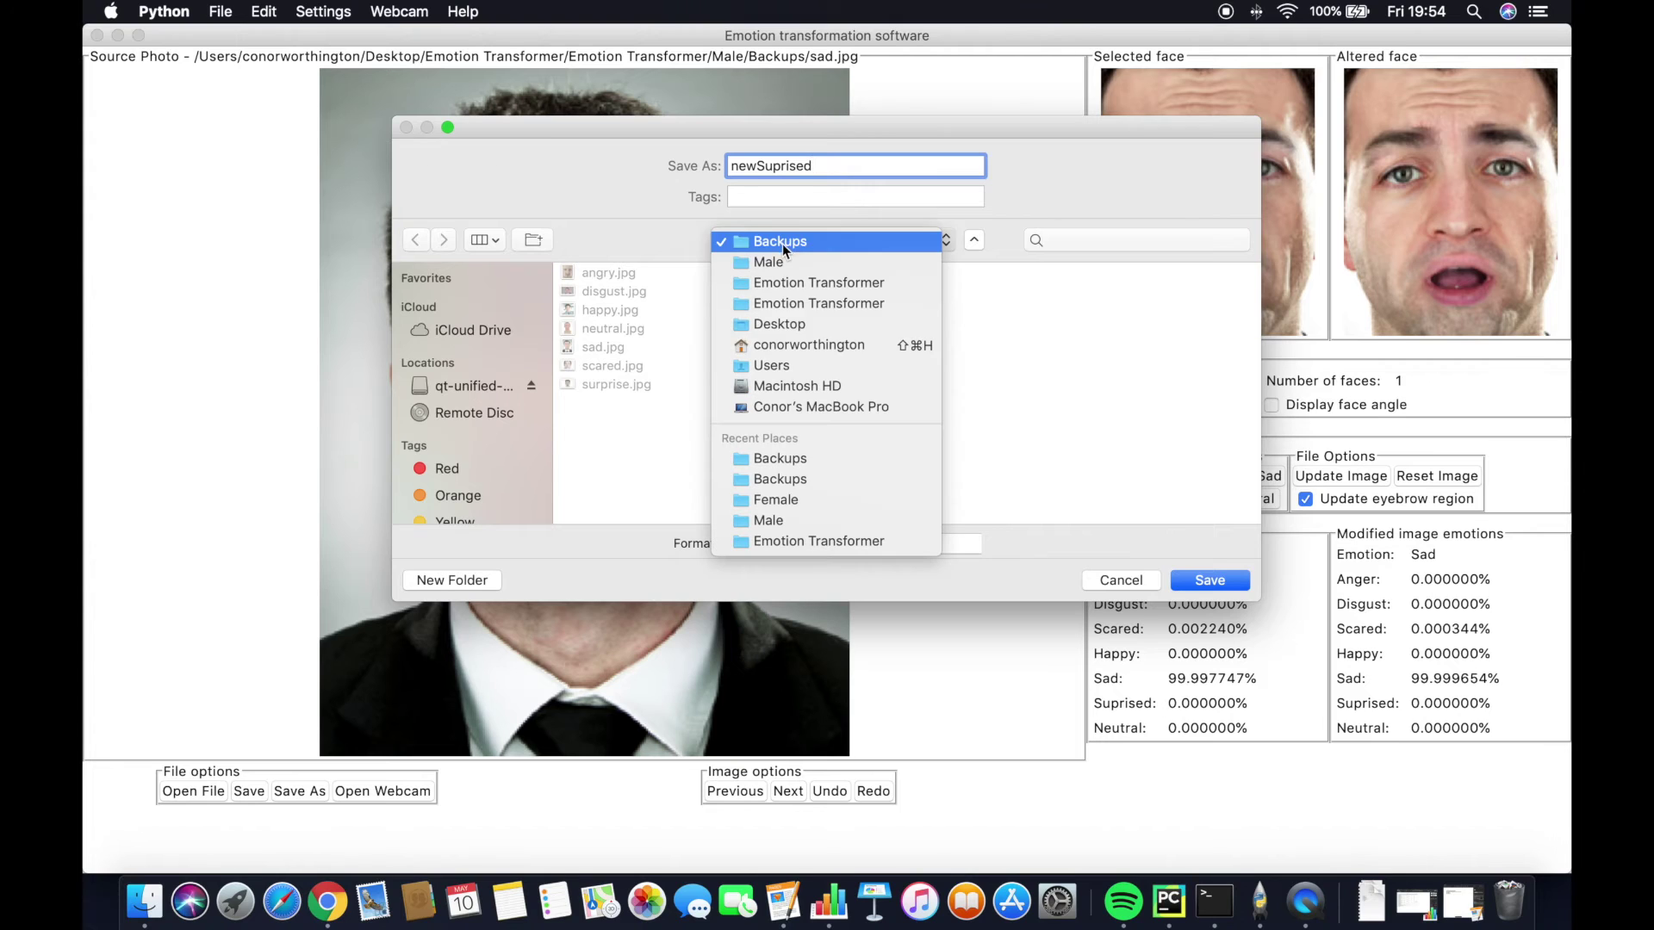
click(788, 323)
key(Return)
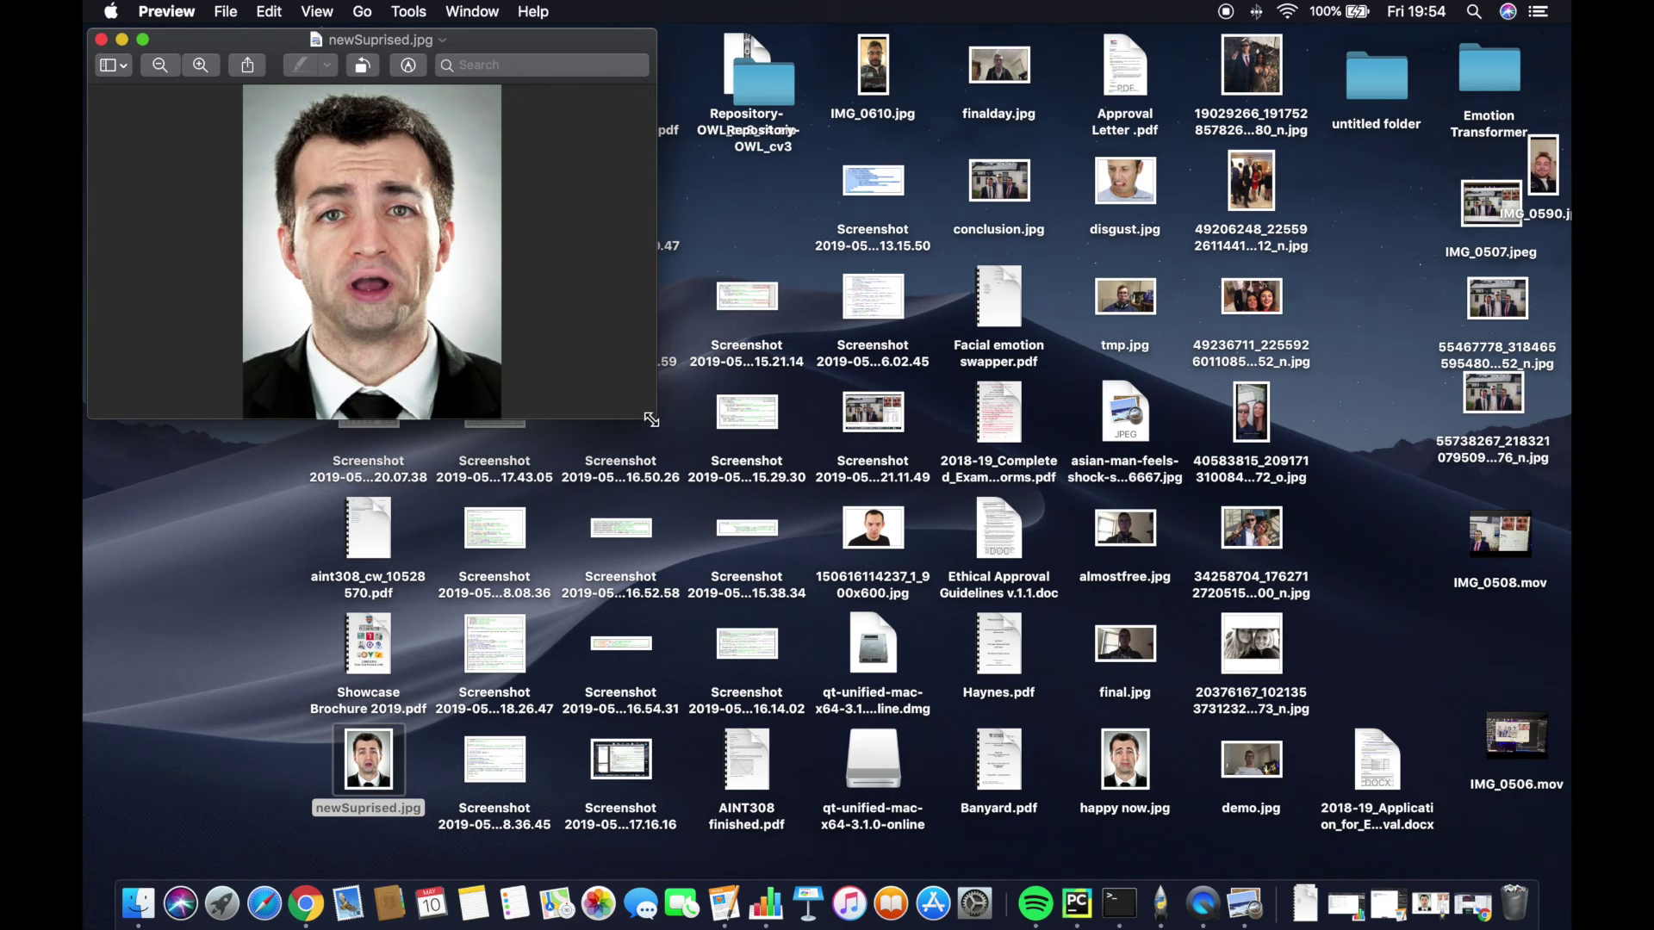
- Inspect the saved newSuprised.jpg at an enlarged window size in Preview, and close it
drag(652, 419, 1564, 882)
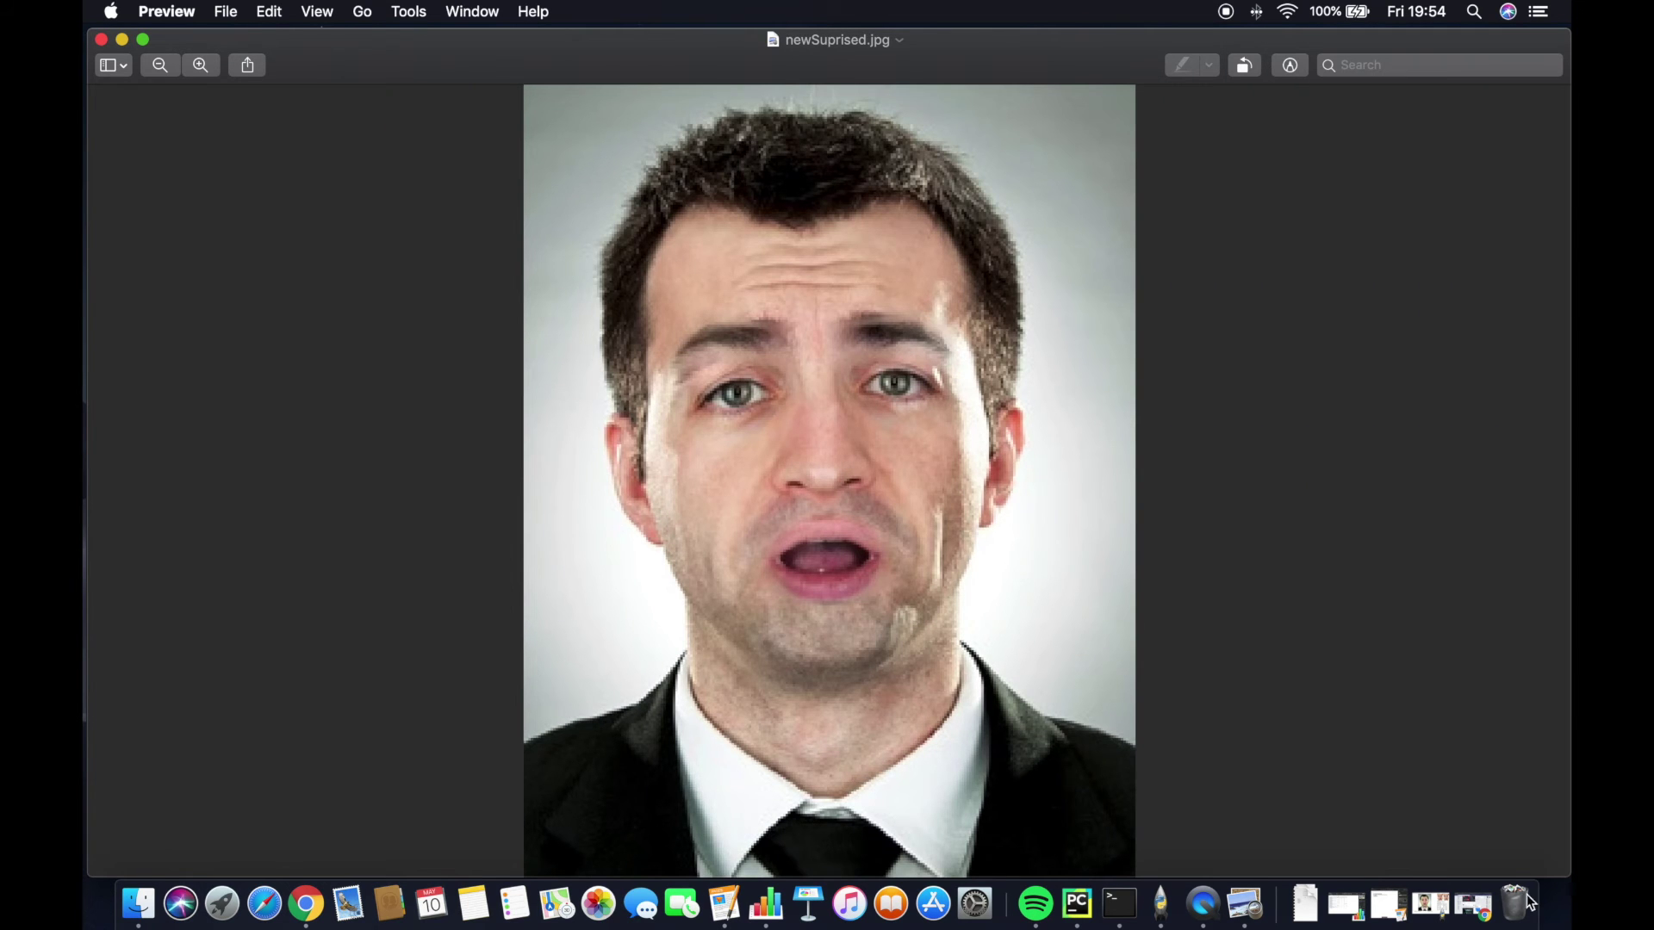
click(100, 42)
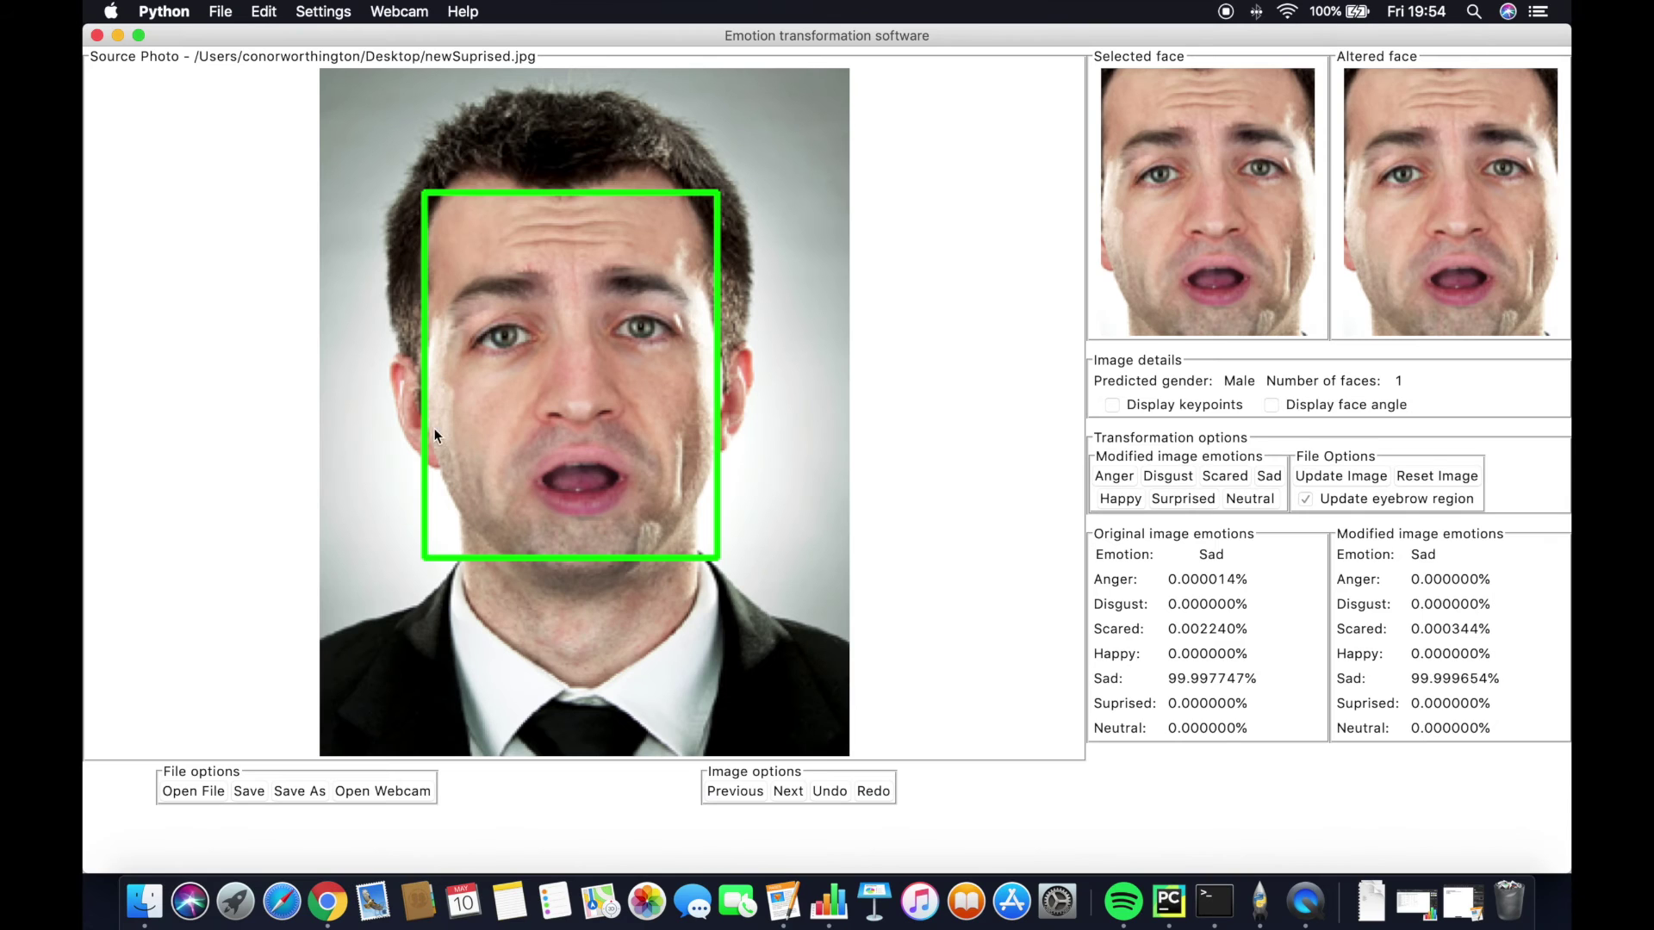
- Start the webcam capture in the emotion transformation software
click(415, 791)
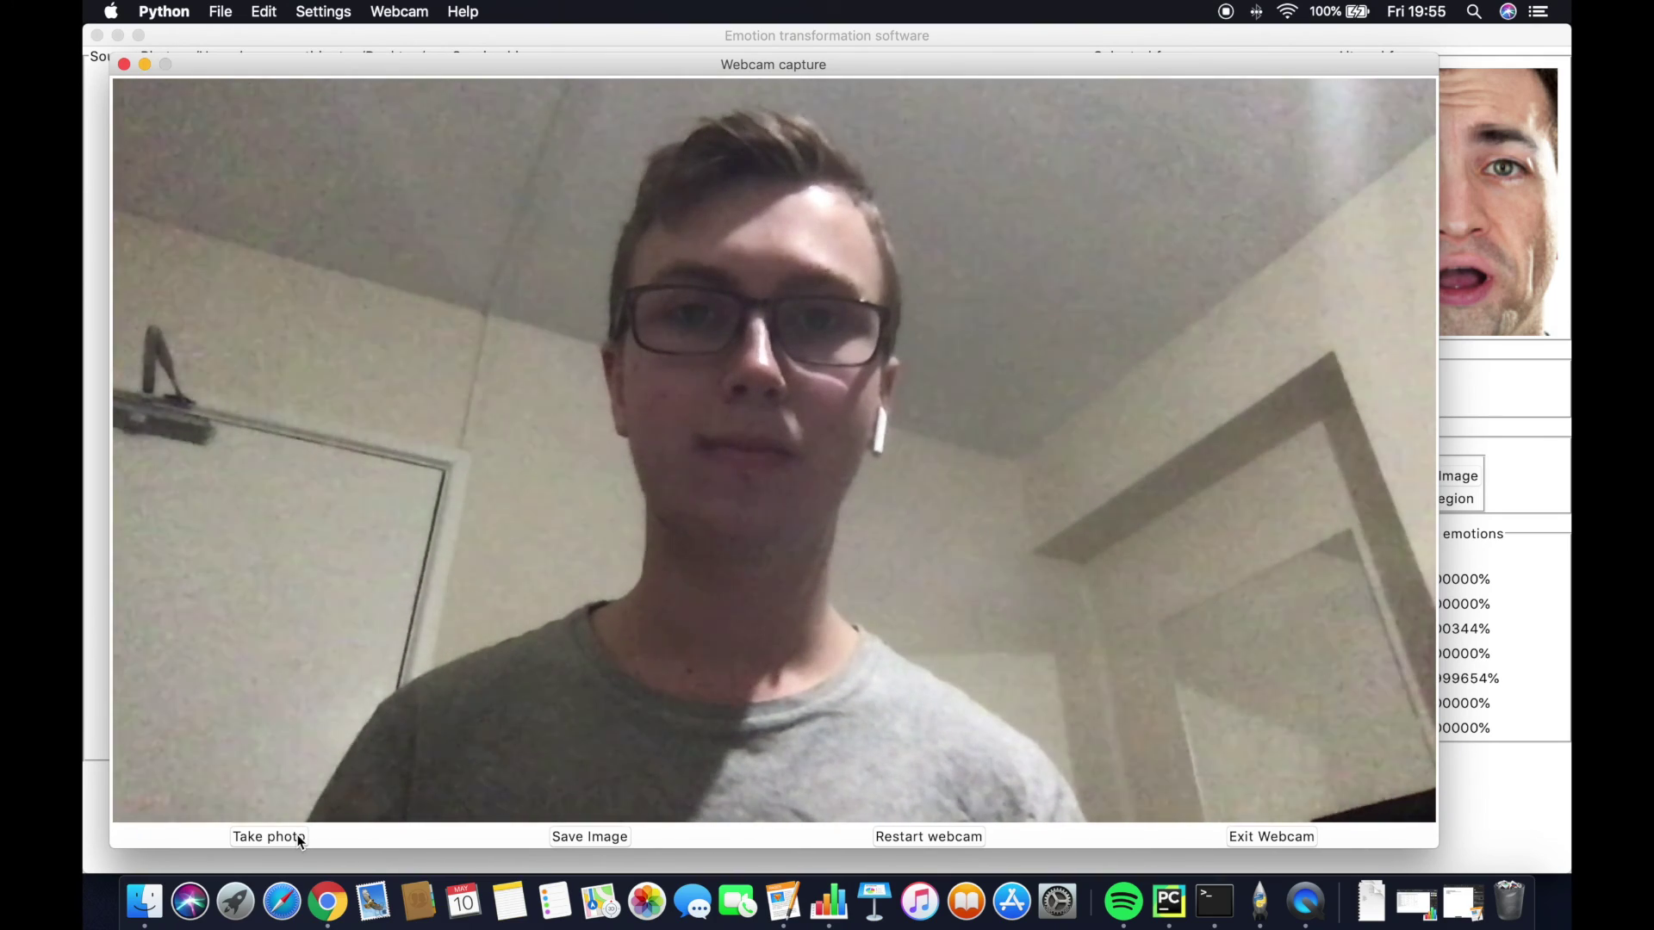
- Take a webcam photo, cancel saving it, and restart the webcam for another shot
click(268, 836)
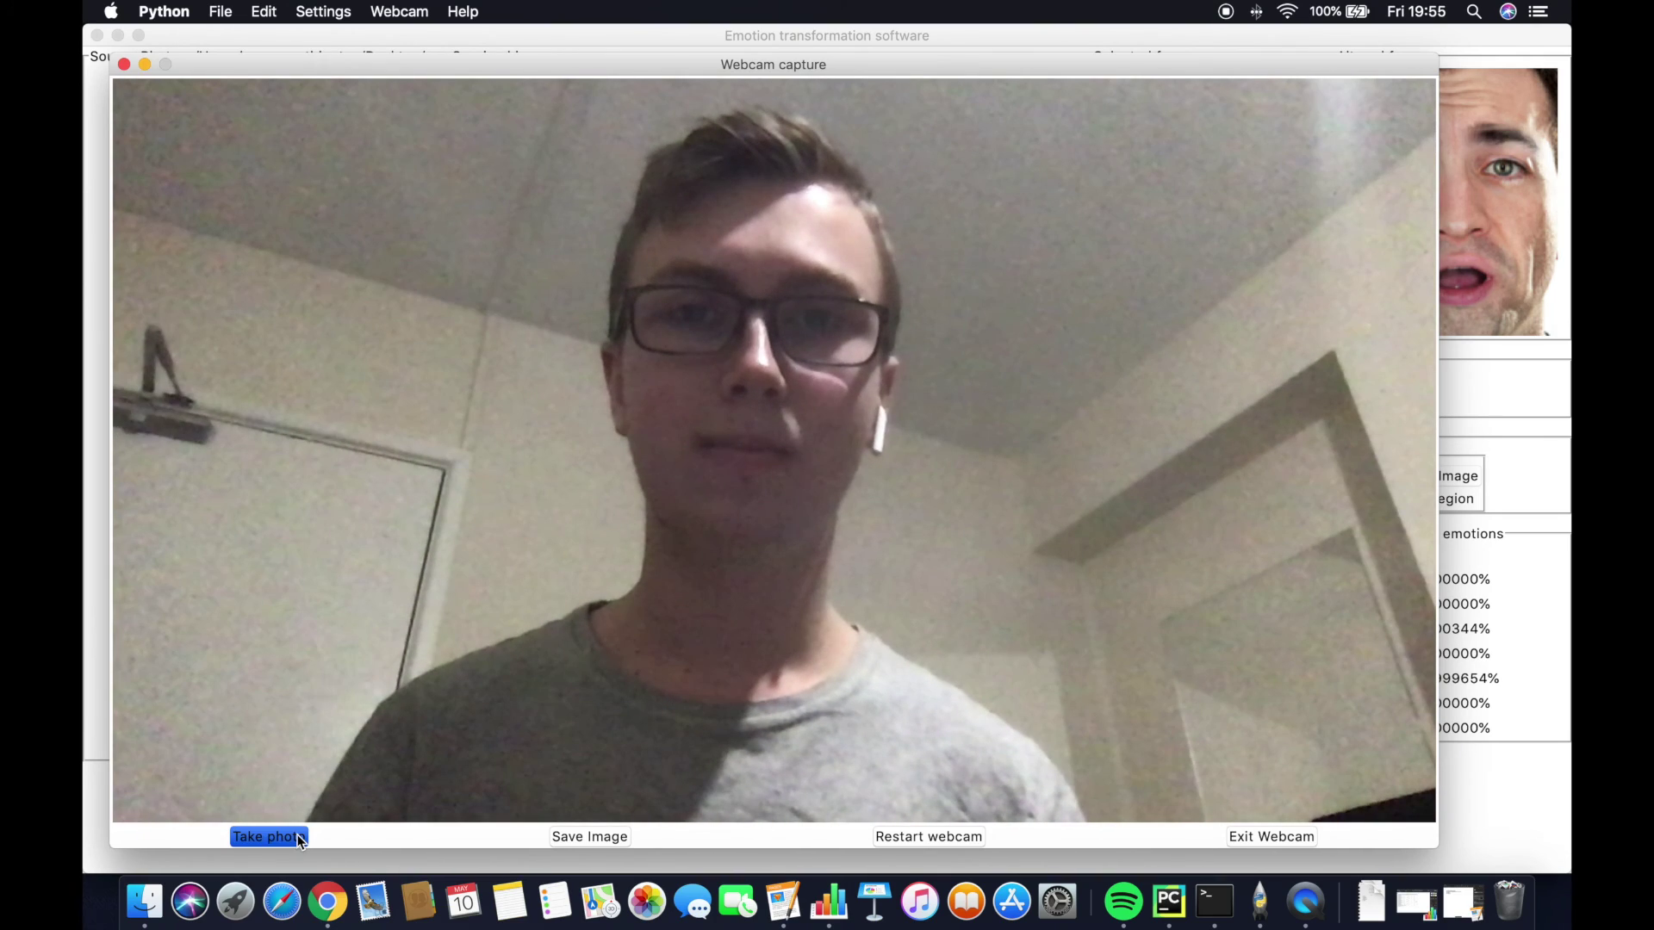
click(601, 838)
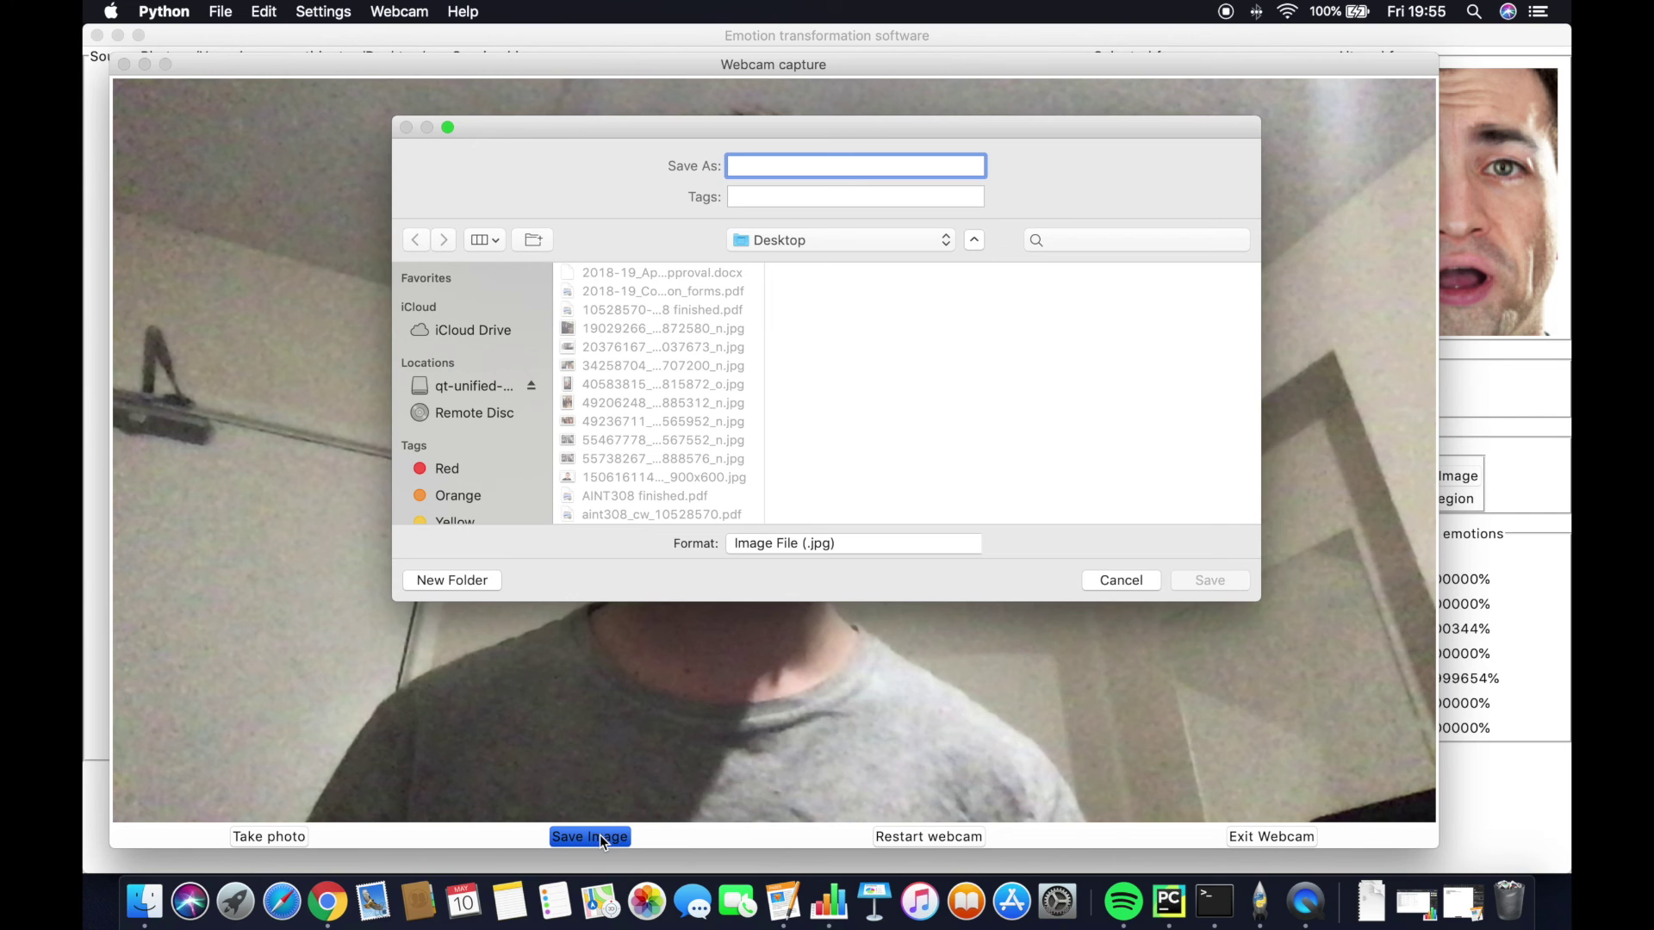
click(1154, 582)
key(Return)
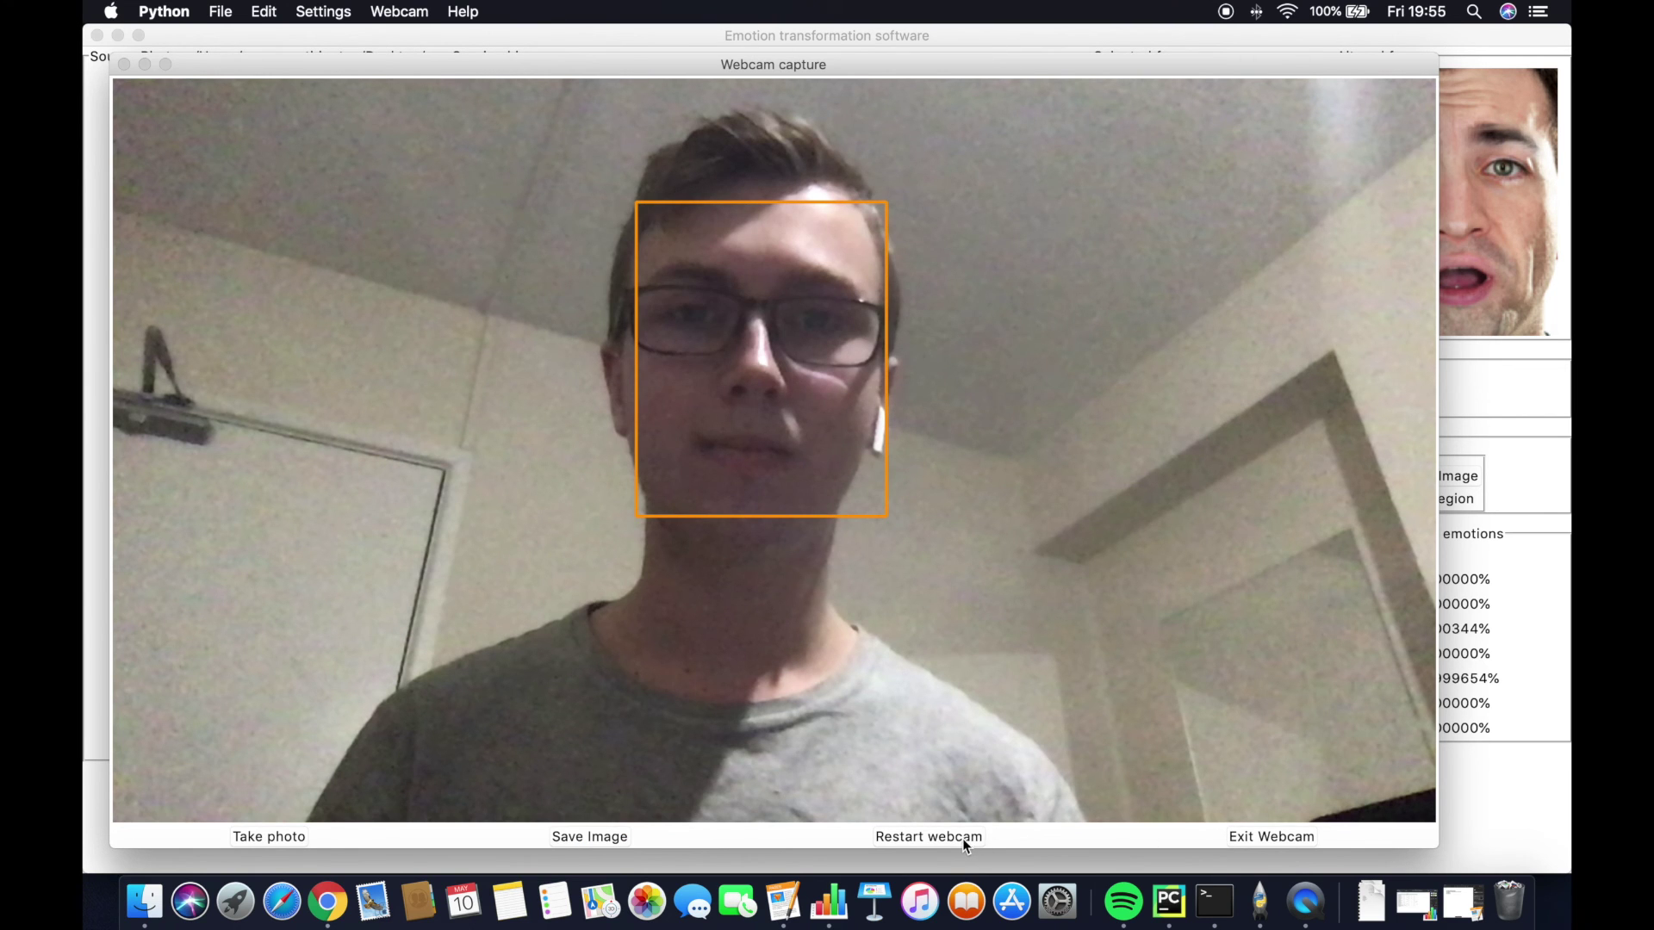
click(963, 839)
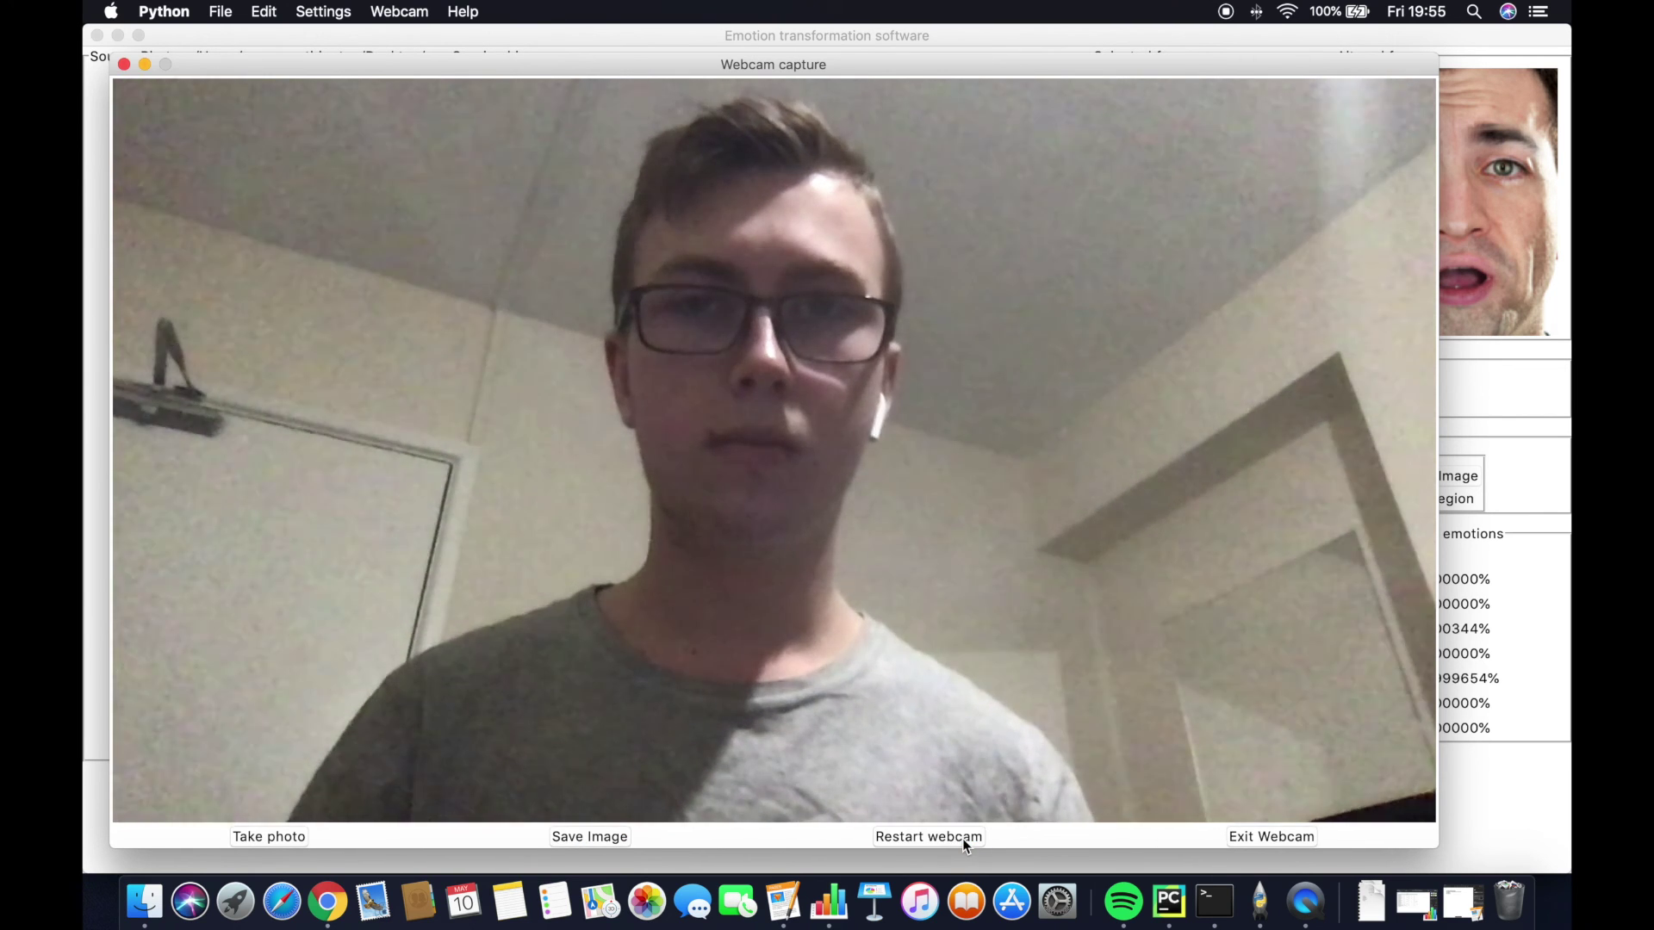
- Take a new webcam photo and save it to the Desktop as user in JPG format
click(265, 837)
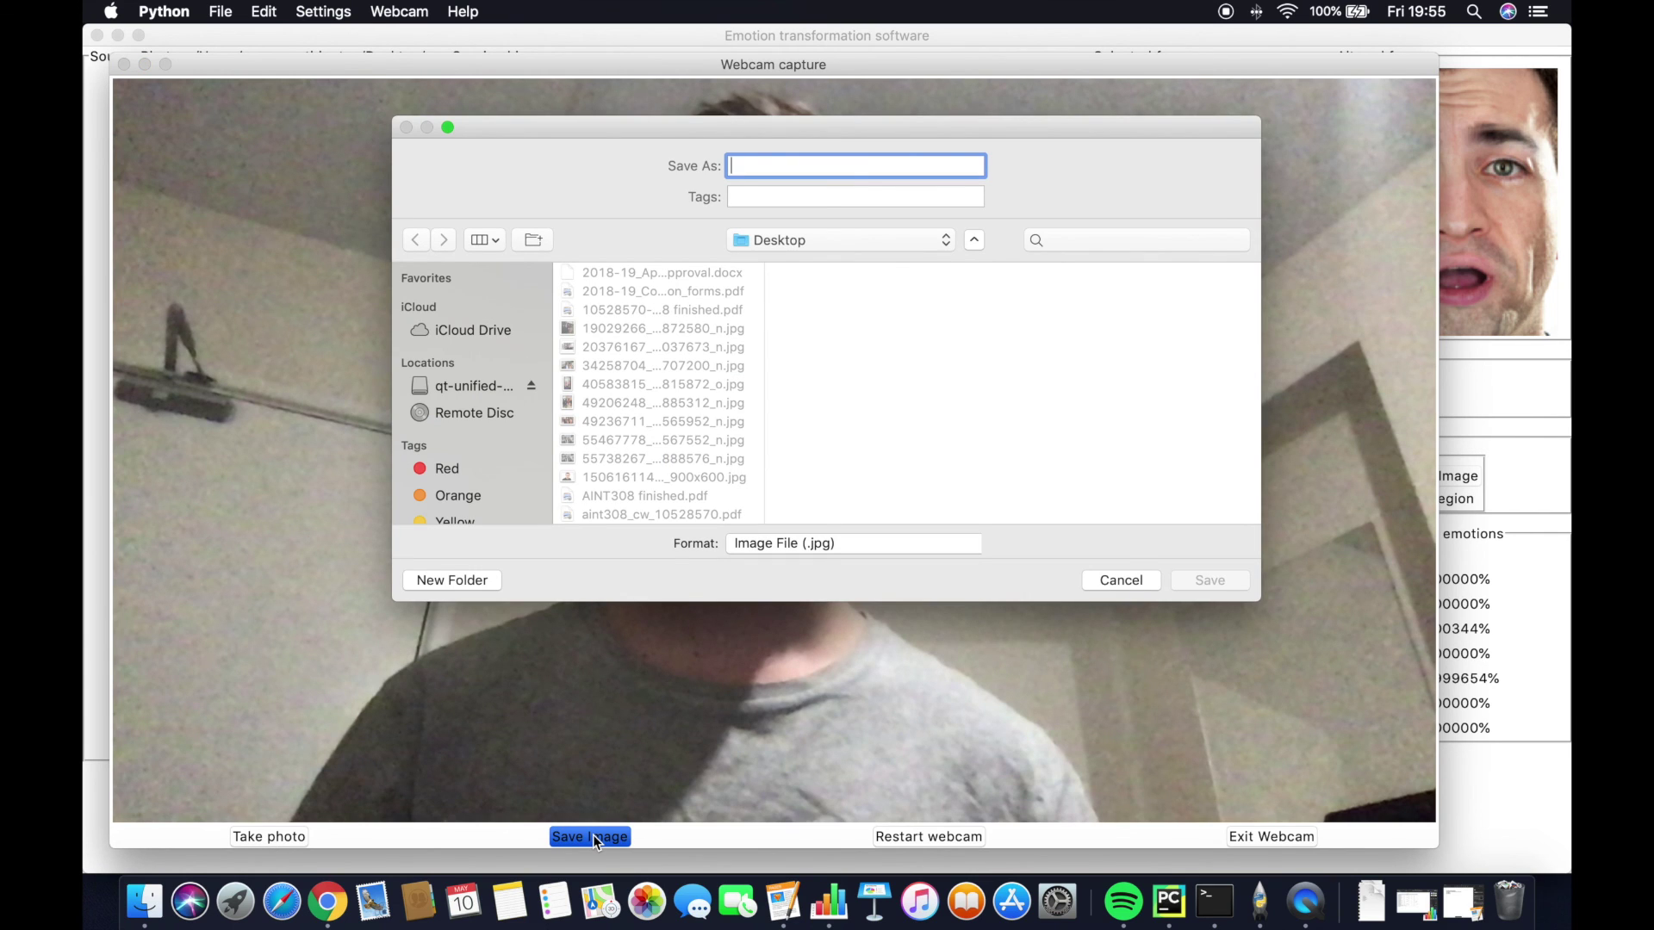
text(user)
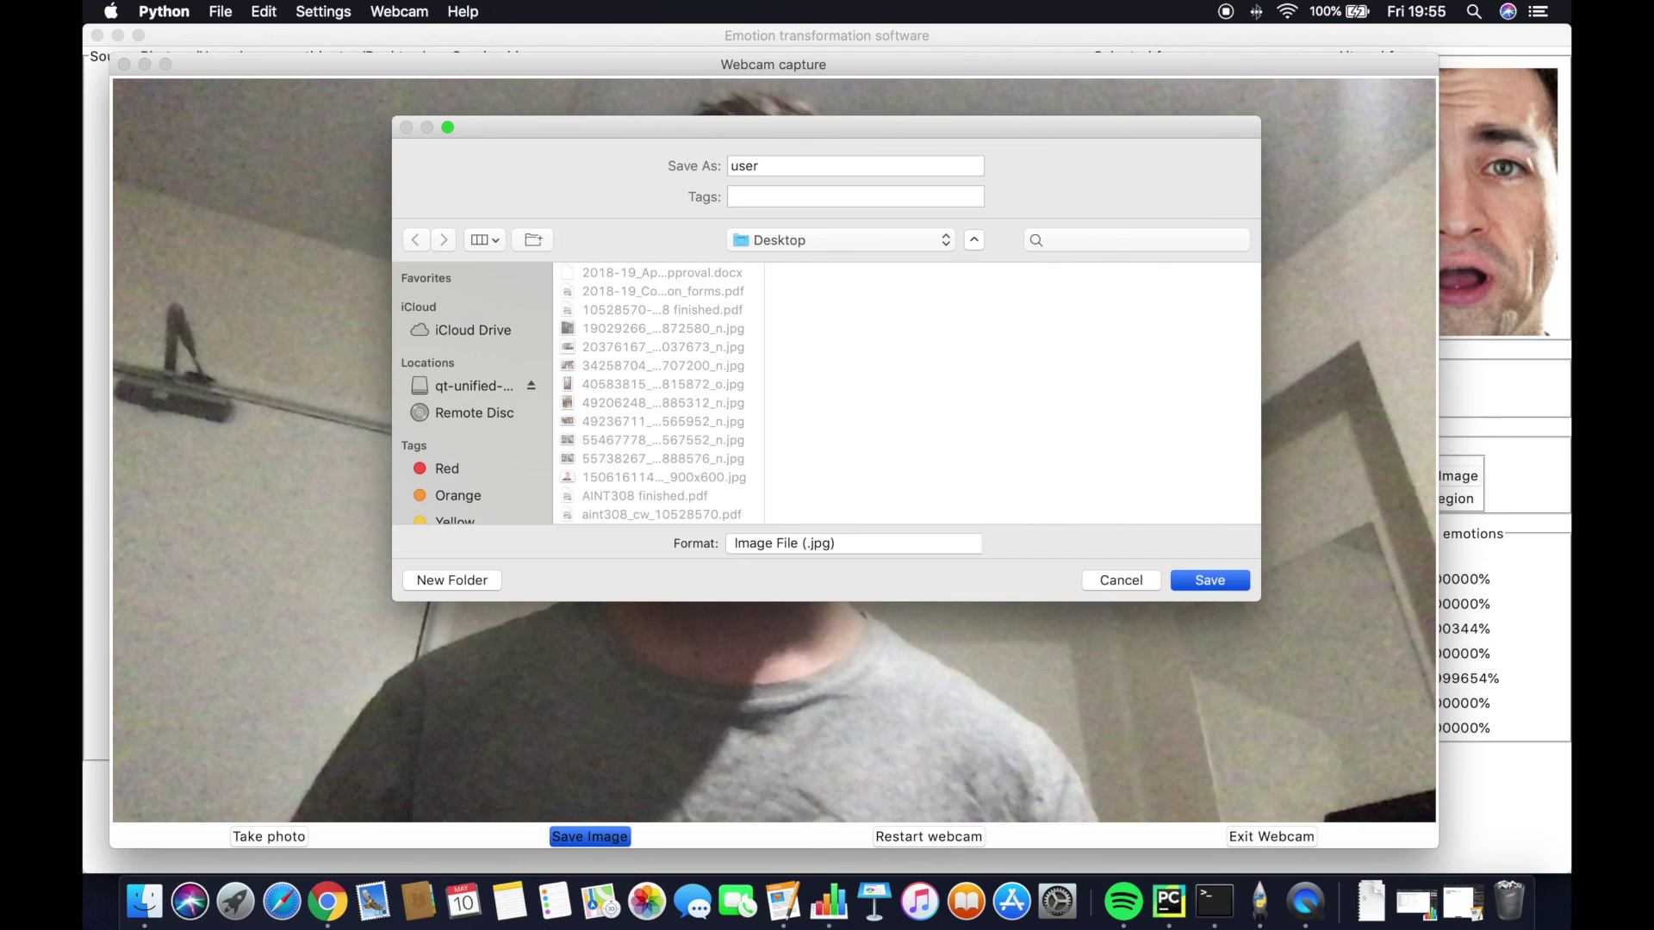
key(Return)
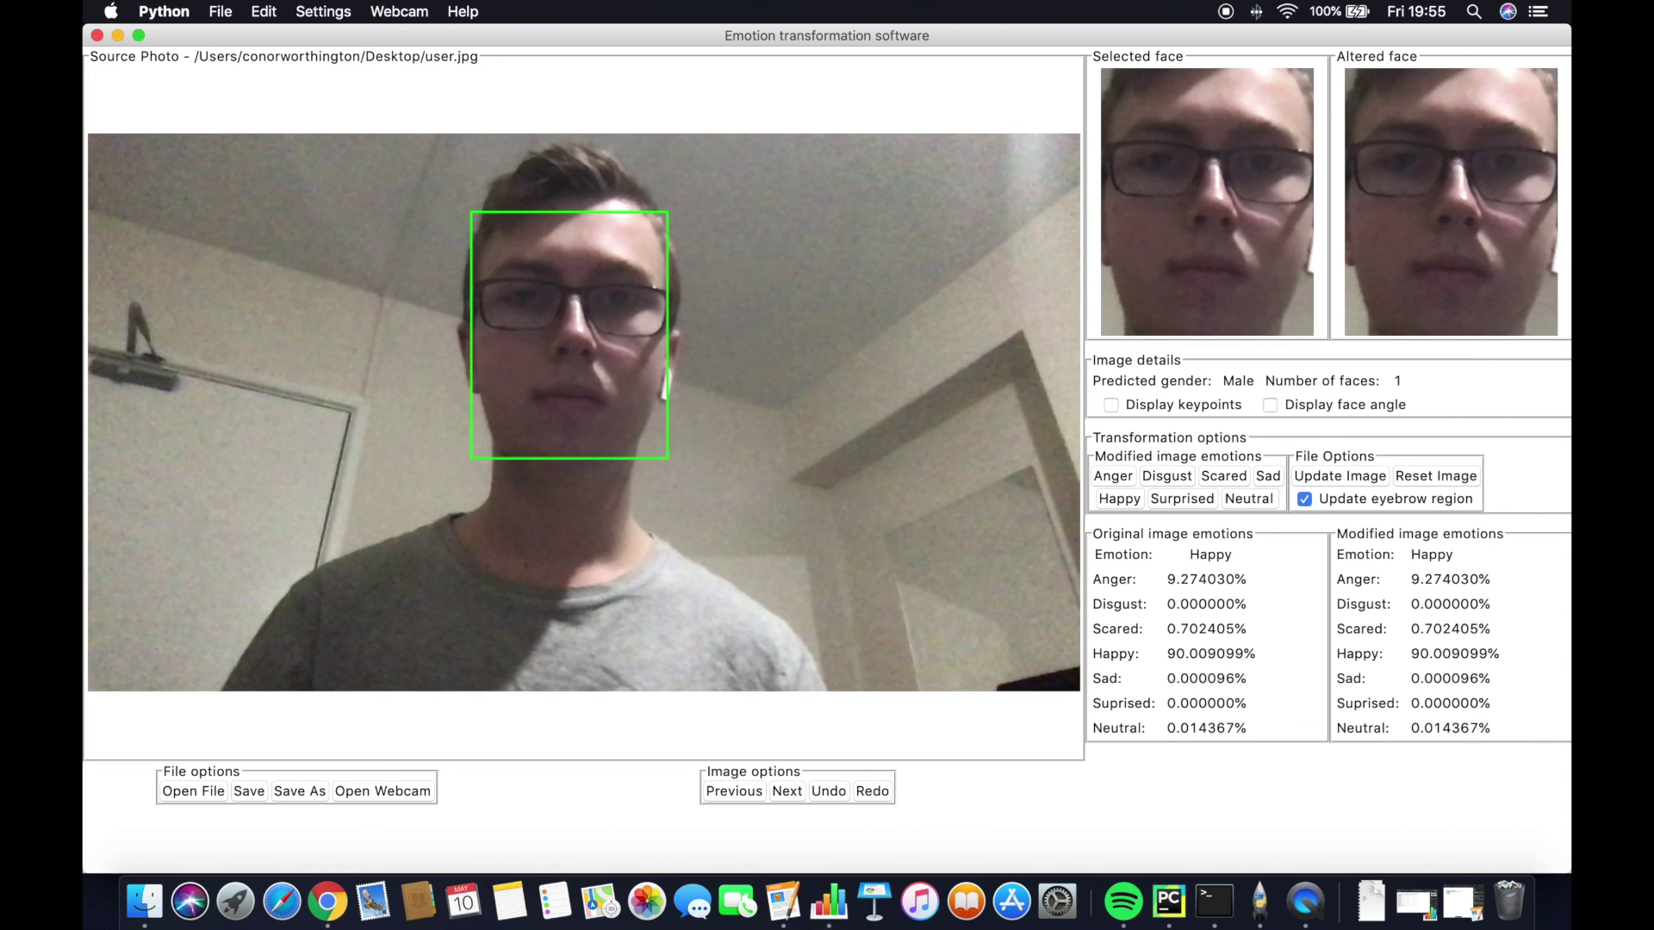